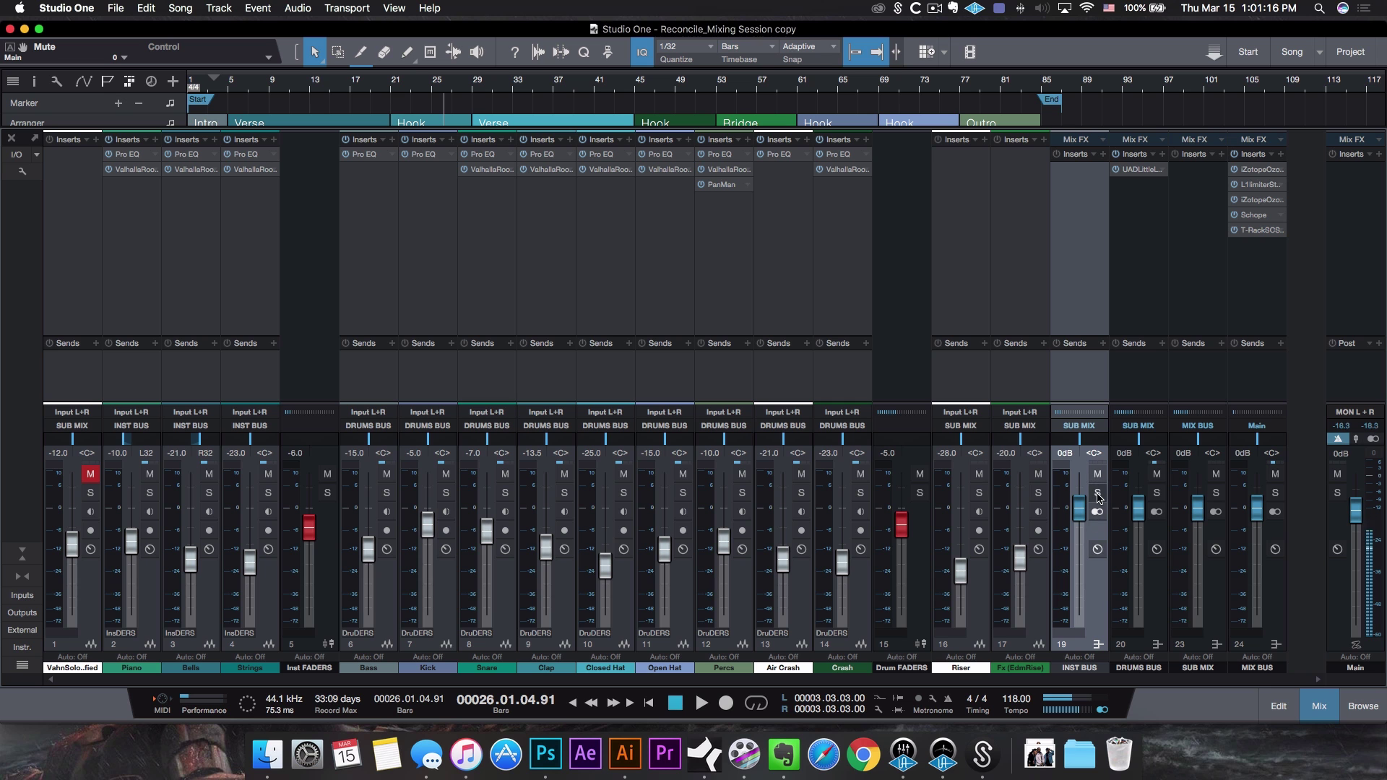
Step: Solo the INST BUS and the DRUMS BUS one after the other to audition each, leaving both unsoloed
click(1097, 493)
click(1097, 493)
click(1156, 493)
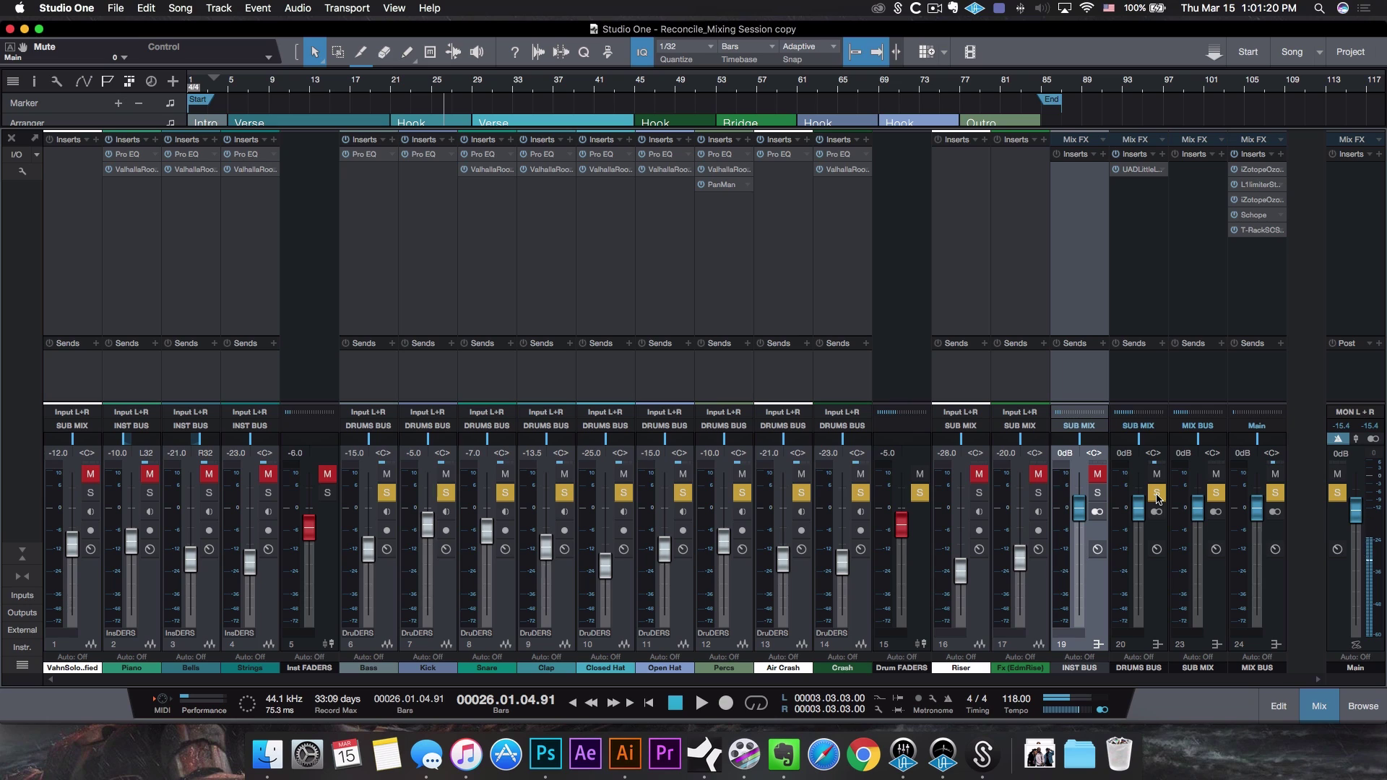
click(1157, 493)
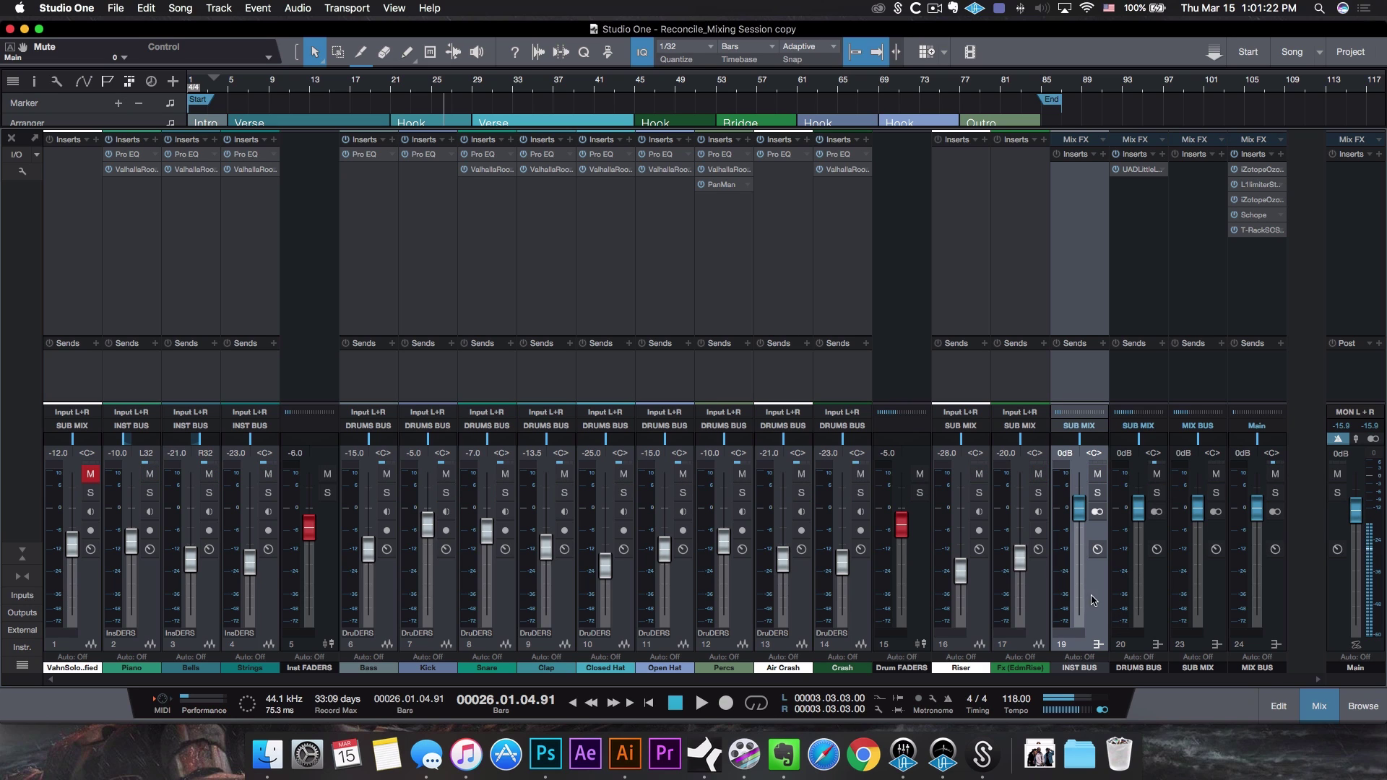
Step: Look at the channel options for the INST BUS and DRUMS BUS selected together, and for the SUB MIX bus
shift+click(1156, 594)
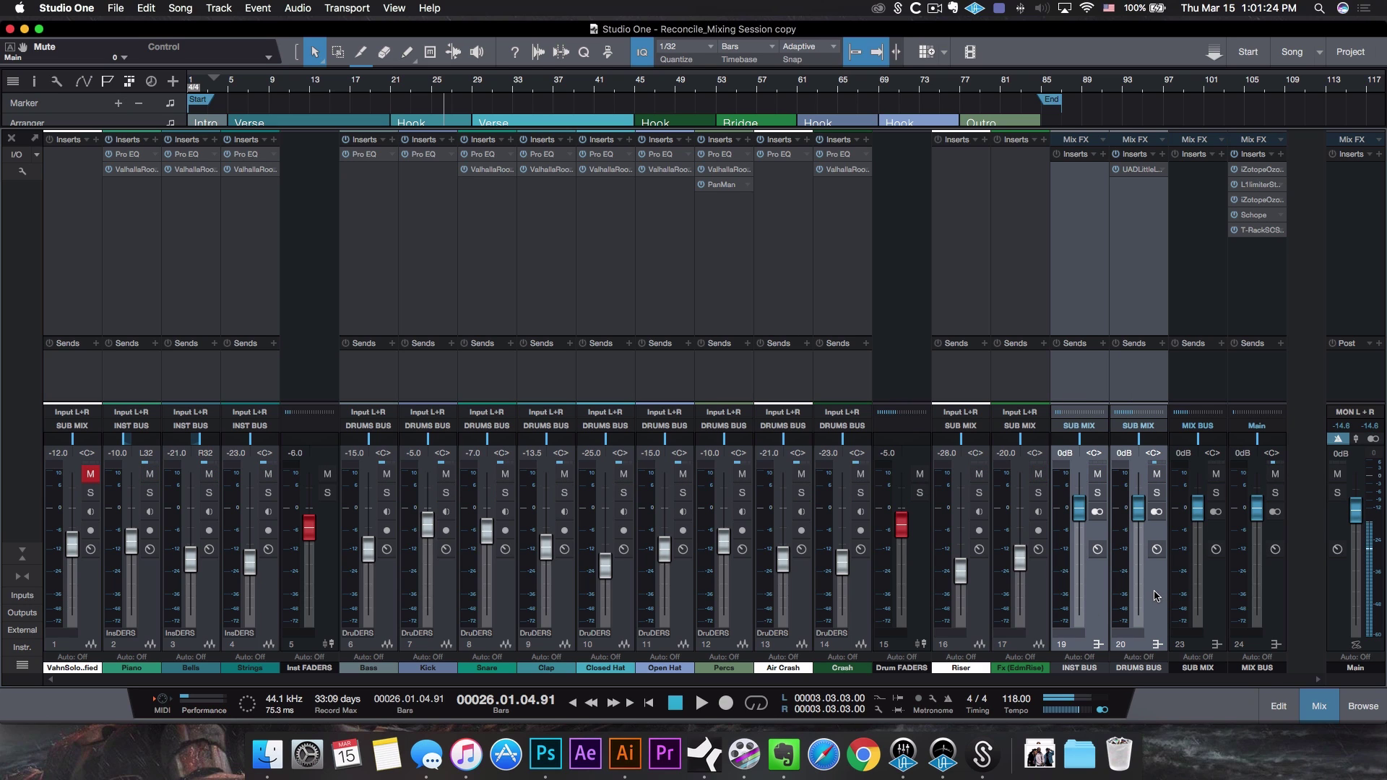
right_click(1158, 586)
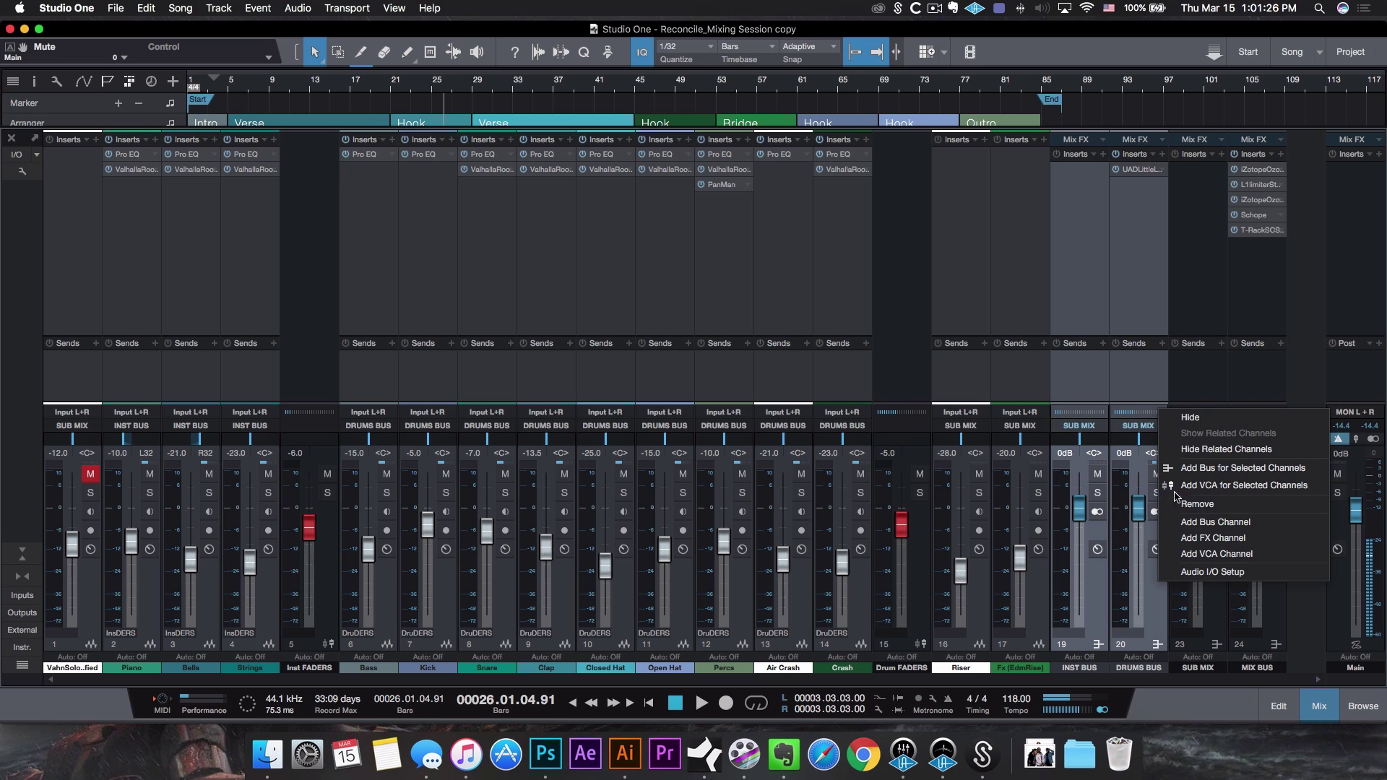
click(1152, 610)
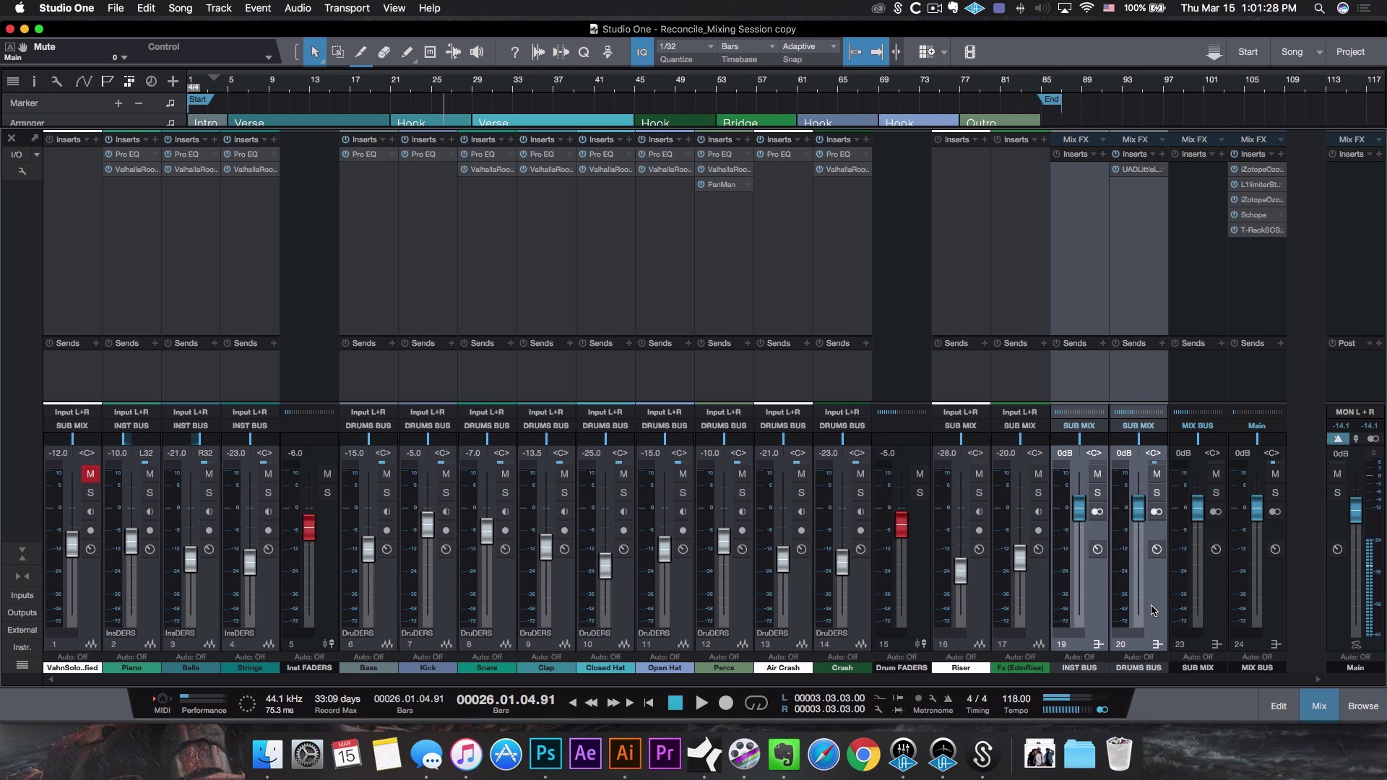
click(1213, 594)
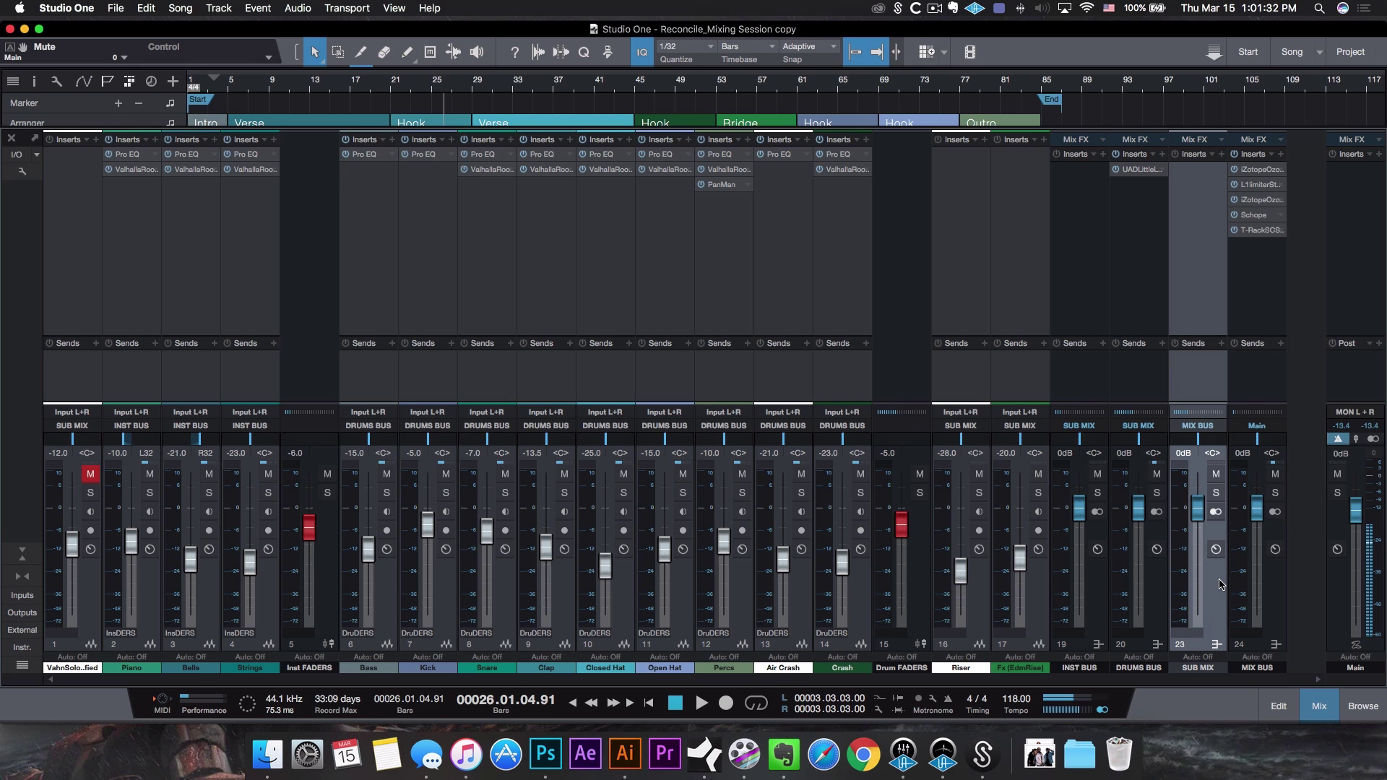
right_click(1213, 576)
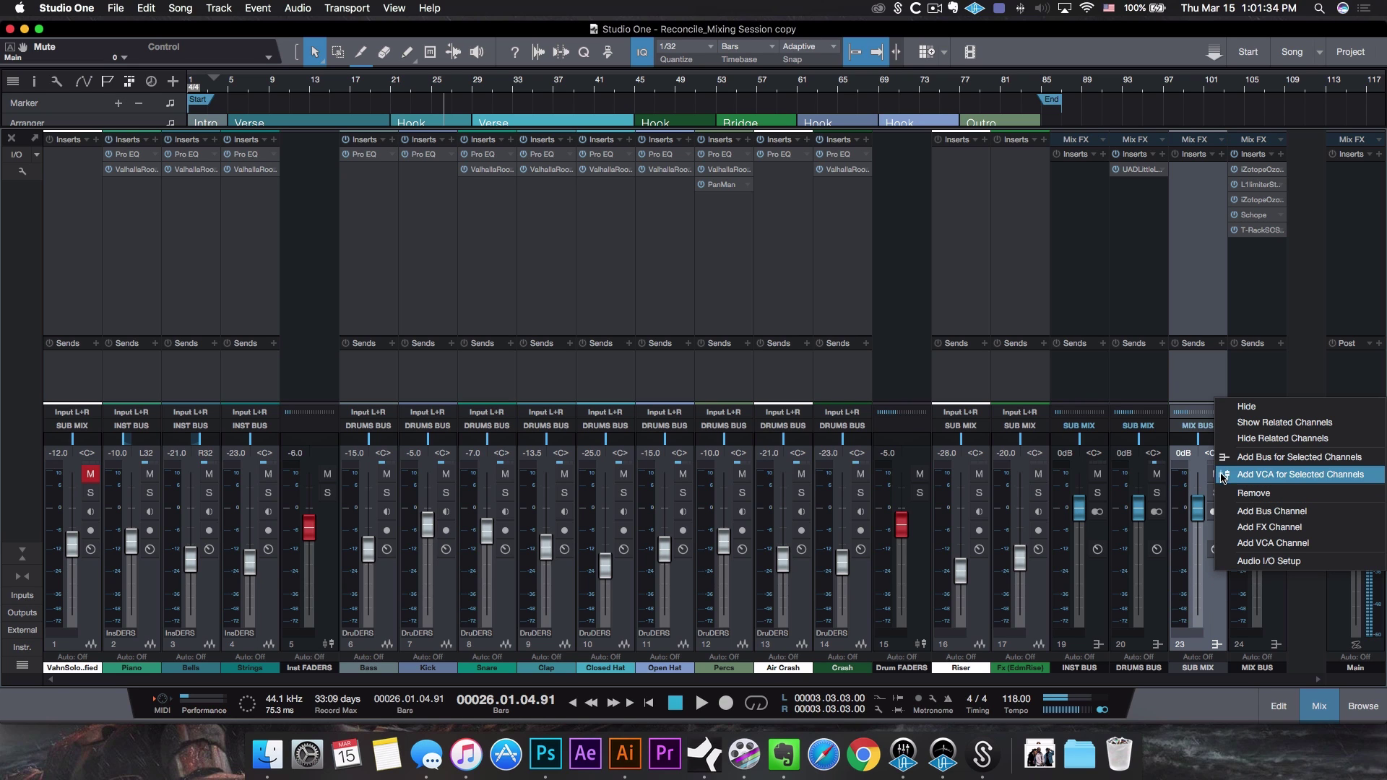
click(1214, 610)
click(1275, 597)
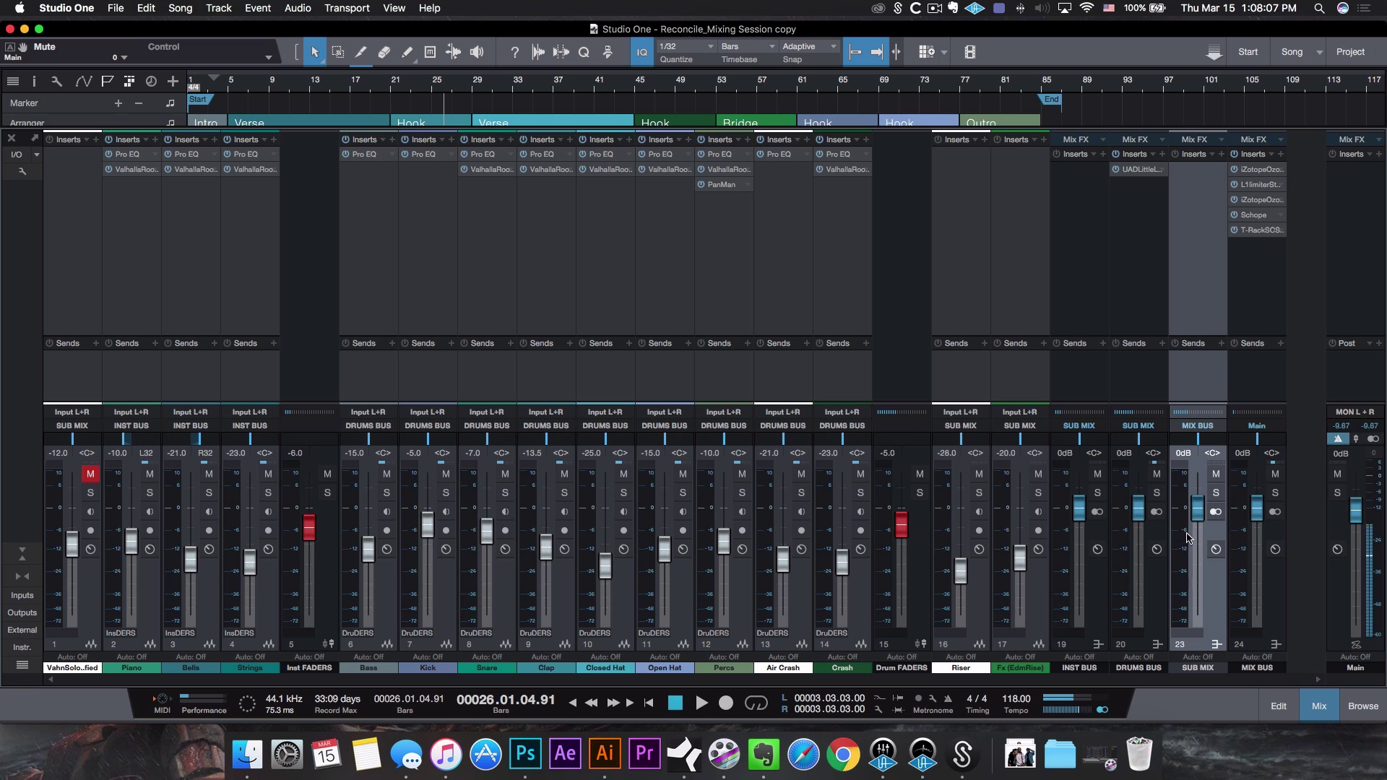
click(89, 614)
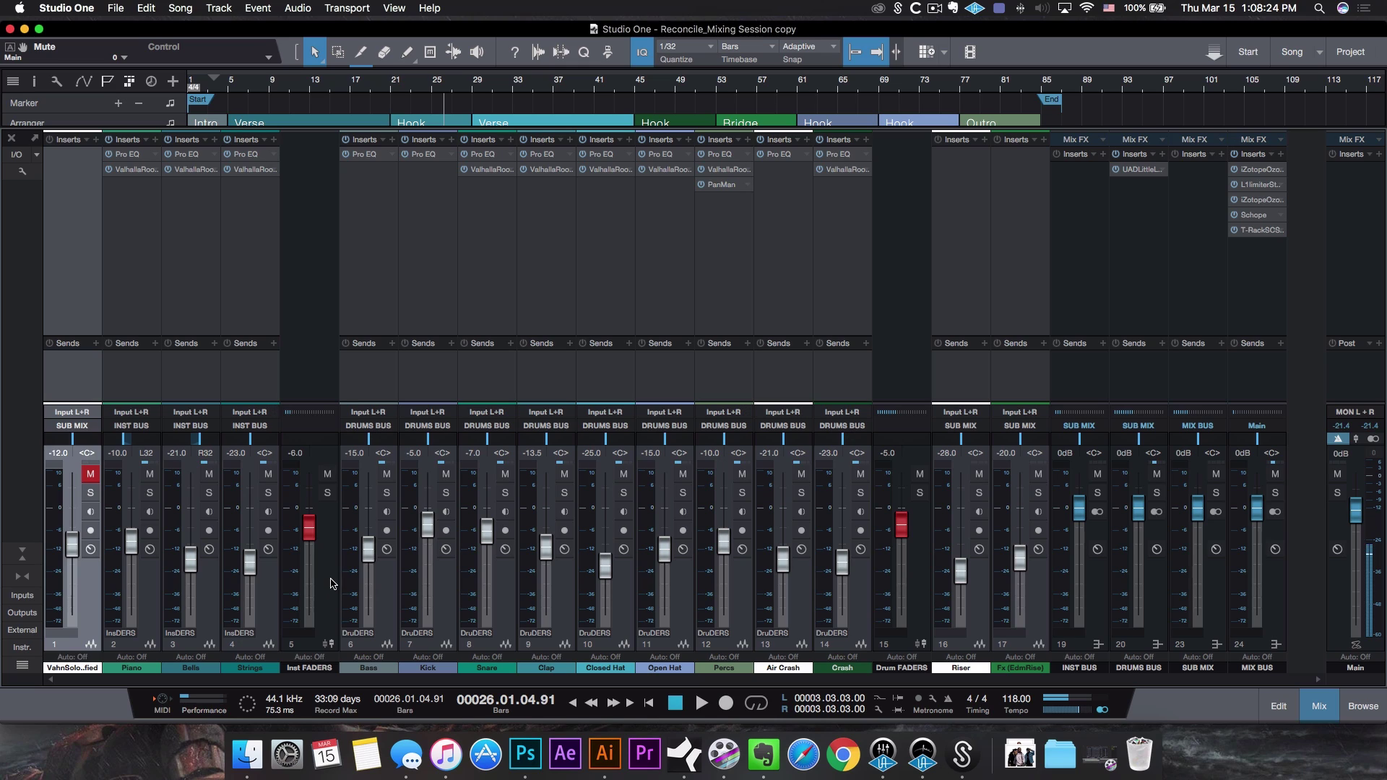
click(331, 583)
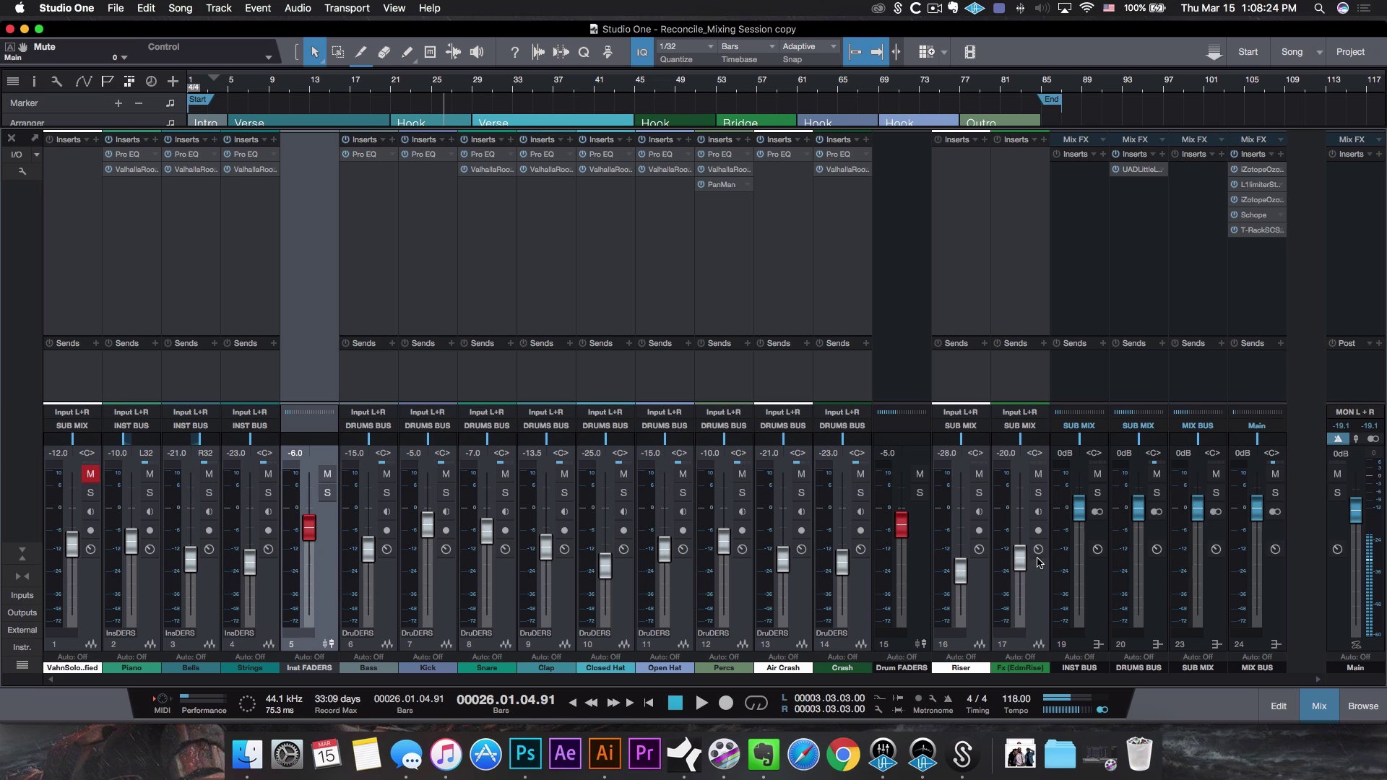
click(914, 581)
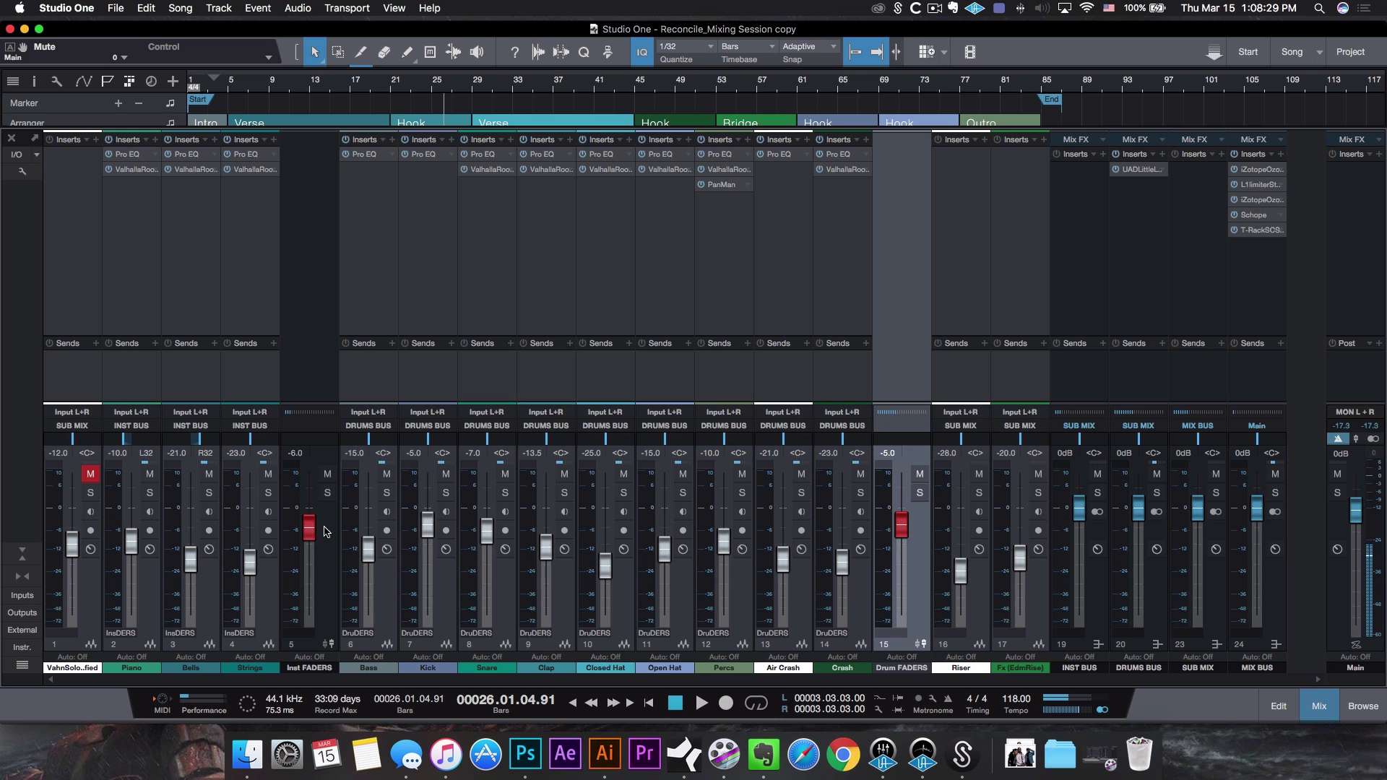
mouse_move(315, 533)
mouse_down()
mouse_move(311, 511)
mouse_move(305, 540)
mouse_up()
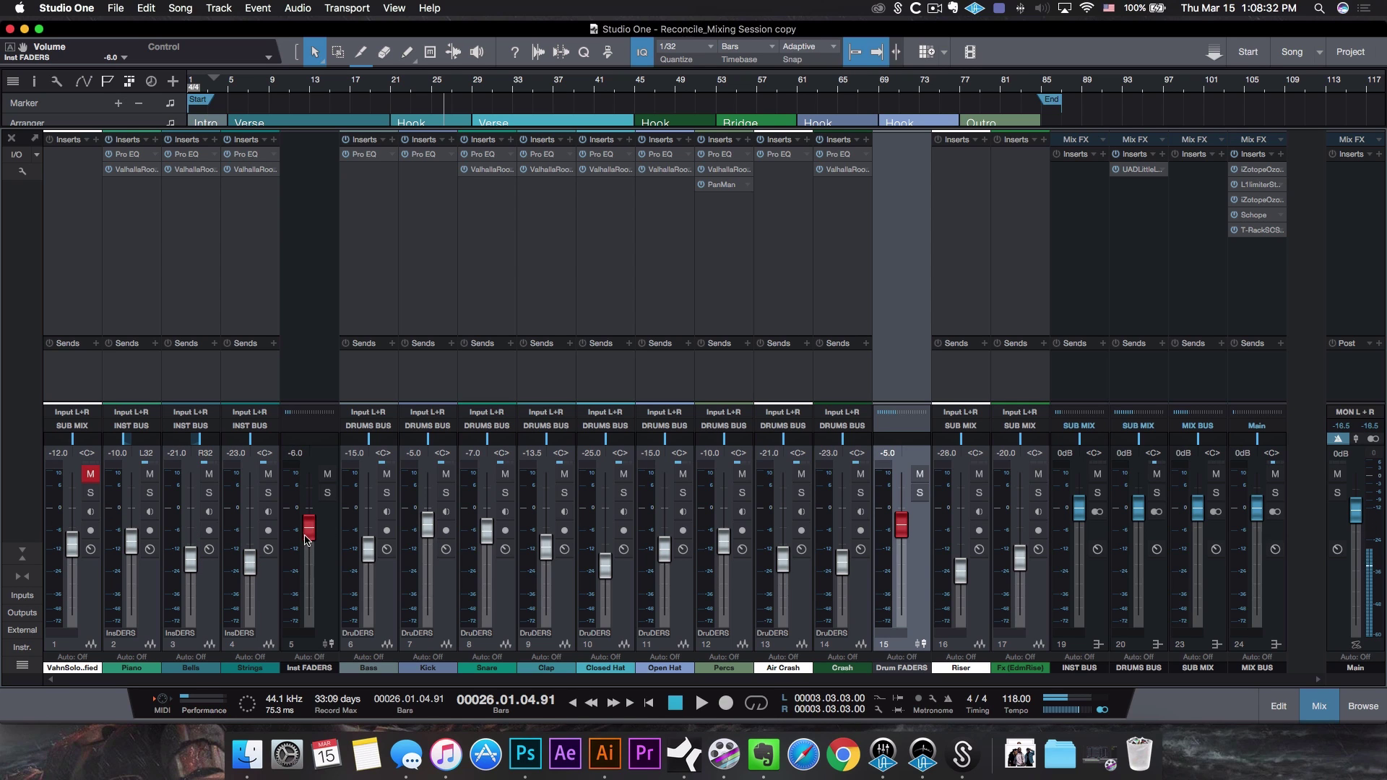
Step: Add a VCA for the Piano, Bells and Strings channels and try out its fader
click(149, 604)
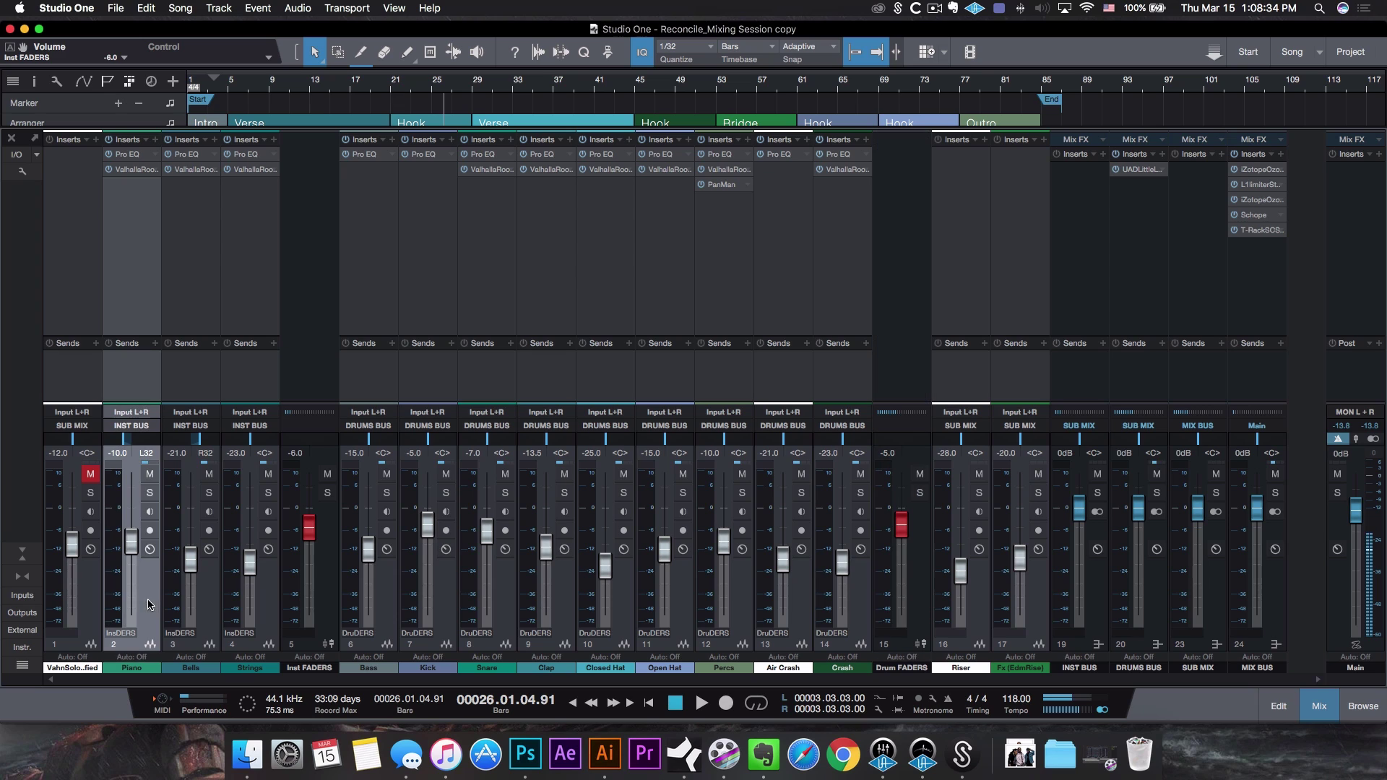
shift+click(262, 613)
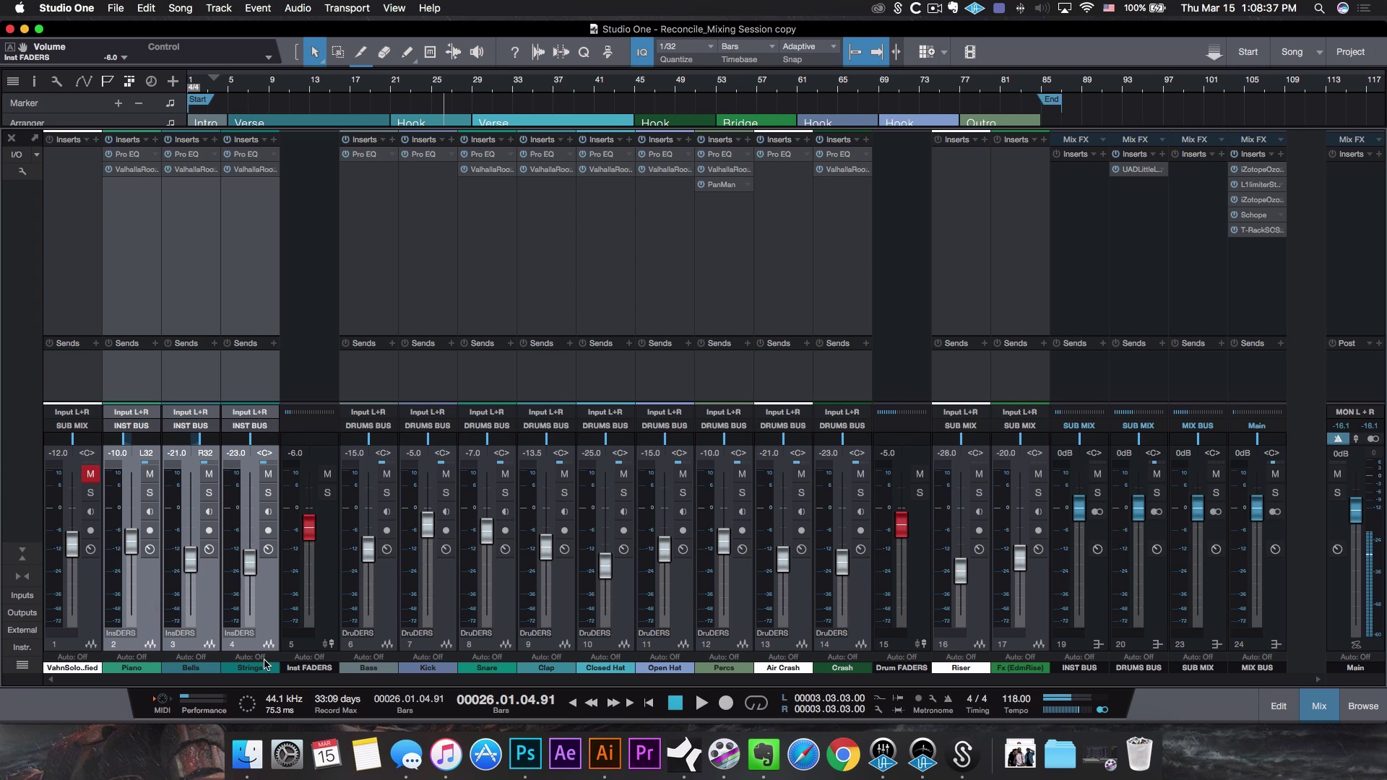
right_click(269, 611)
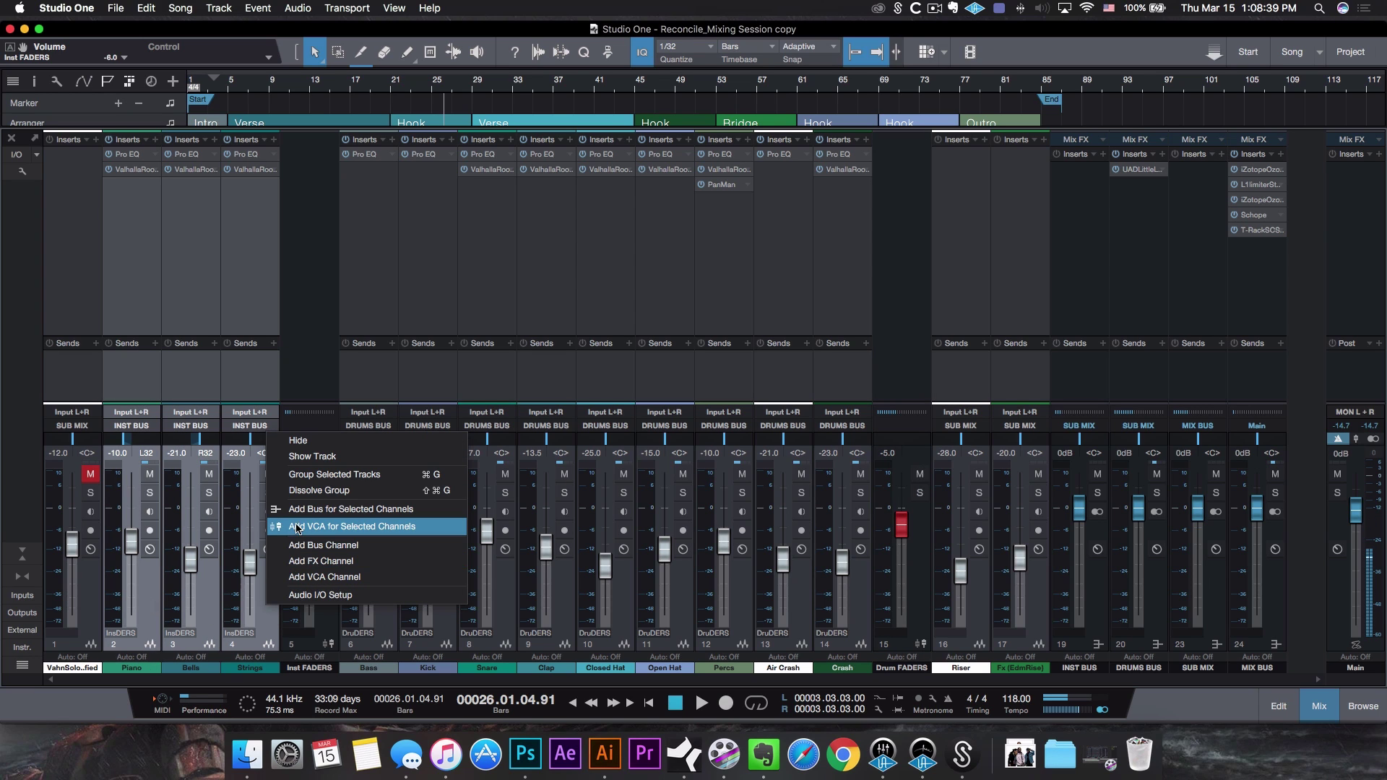
click(392, 534)
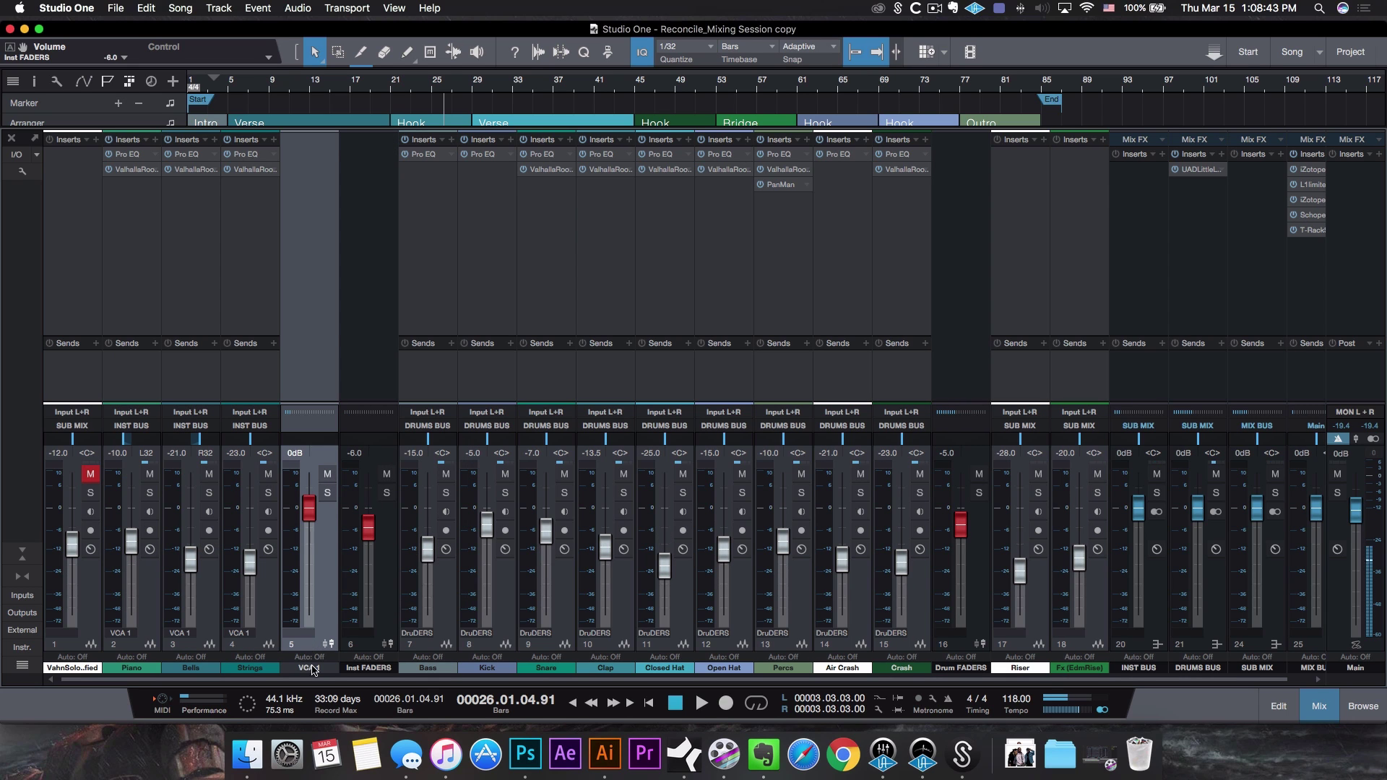
mouse_move(309, 507)
mouse_down()
mouse_move(309, 550)
mouse_move(307, 495)
mouse_move(309, 520)
mouse_up()
Step: Undo the added VCA for the instrument channels and select the Inst FADERS and Drum FADERS channels
key(super+z)
key(super+z)
click(329, 593)
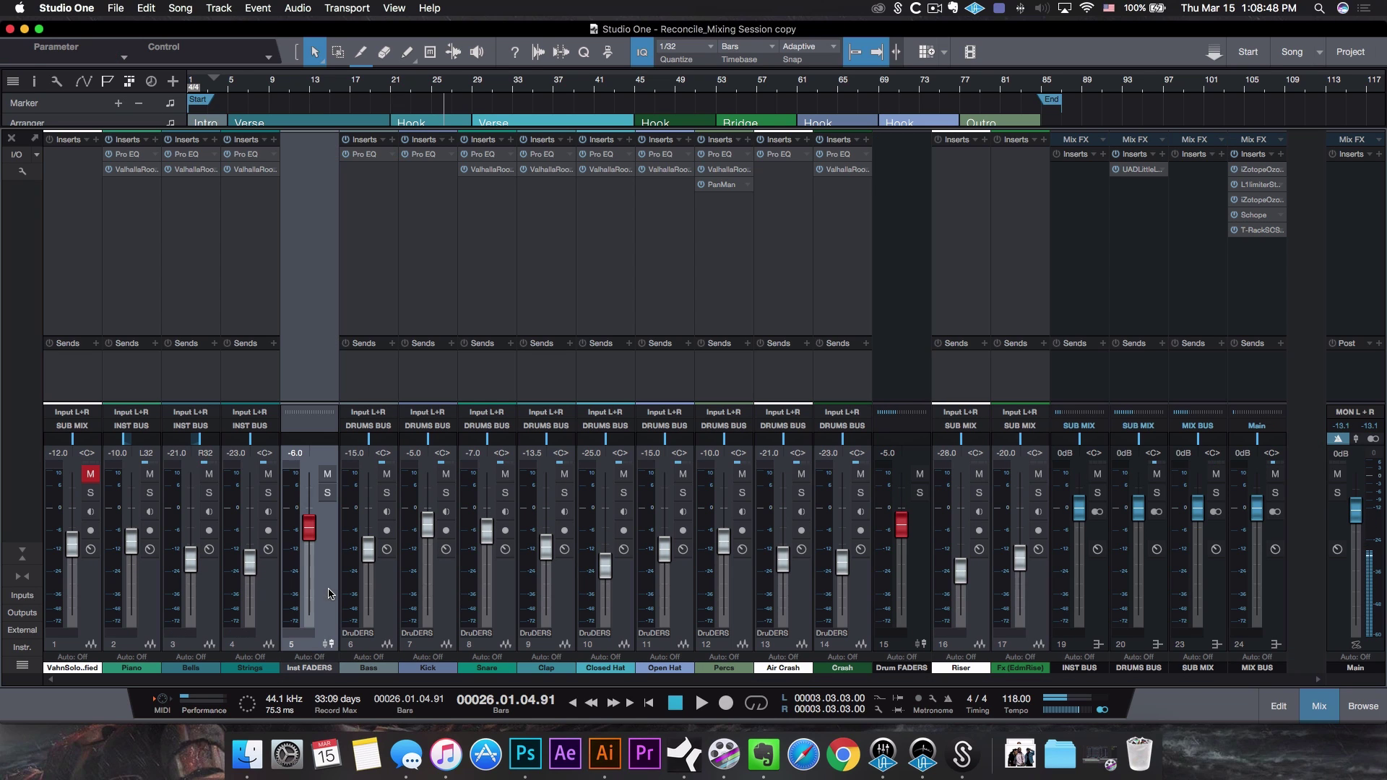
click(915, 583)
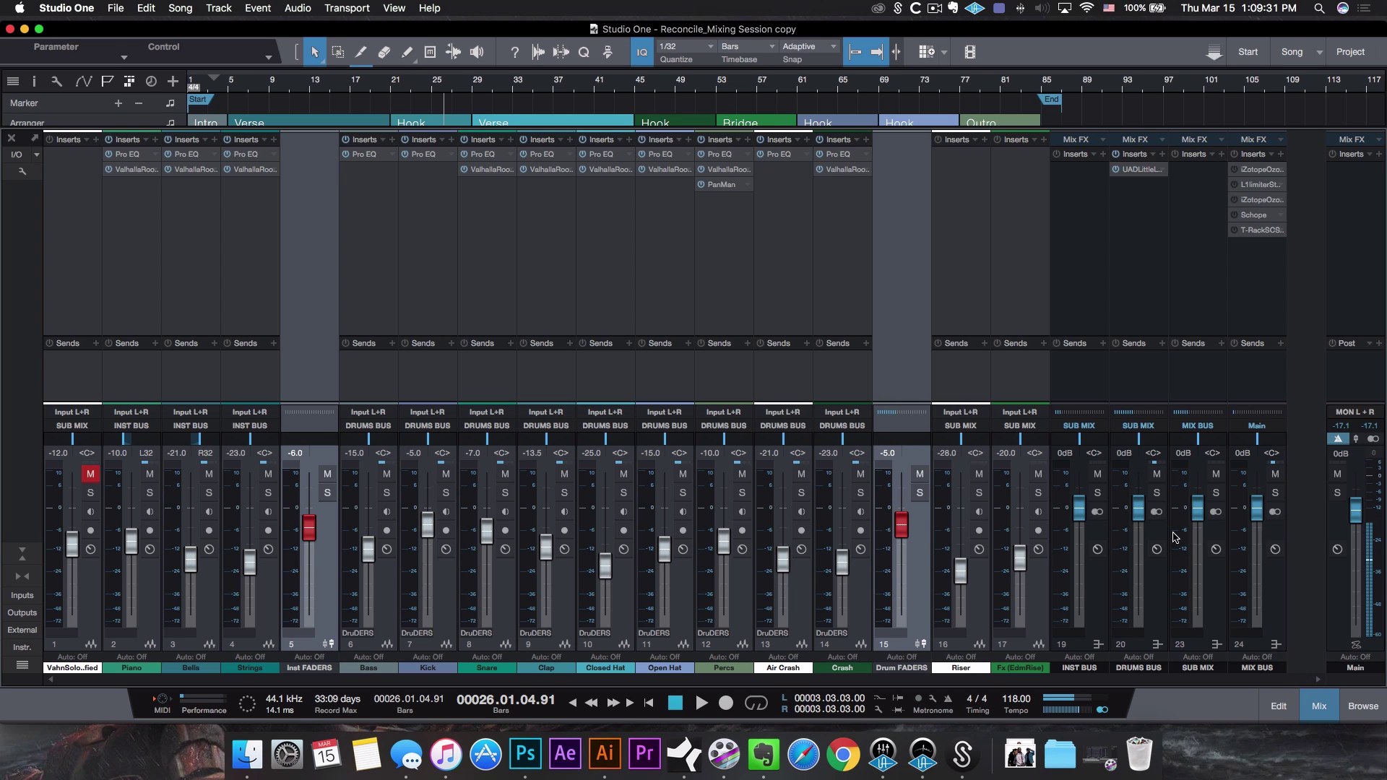
Step: Hide the mixer and check the song's End marker against the end of the last audio events
click(1319, 706)
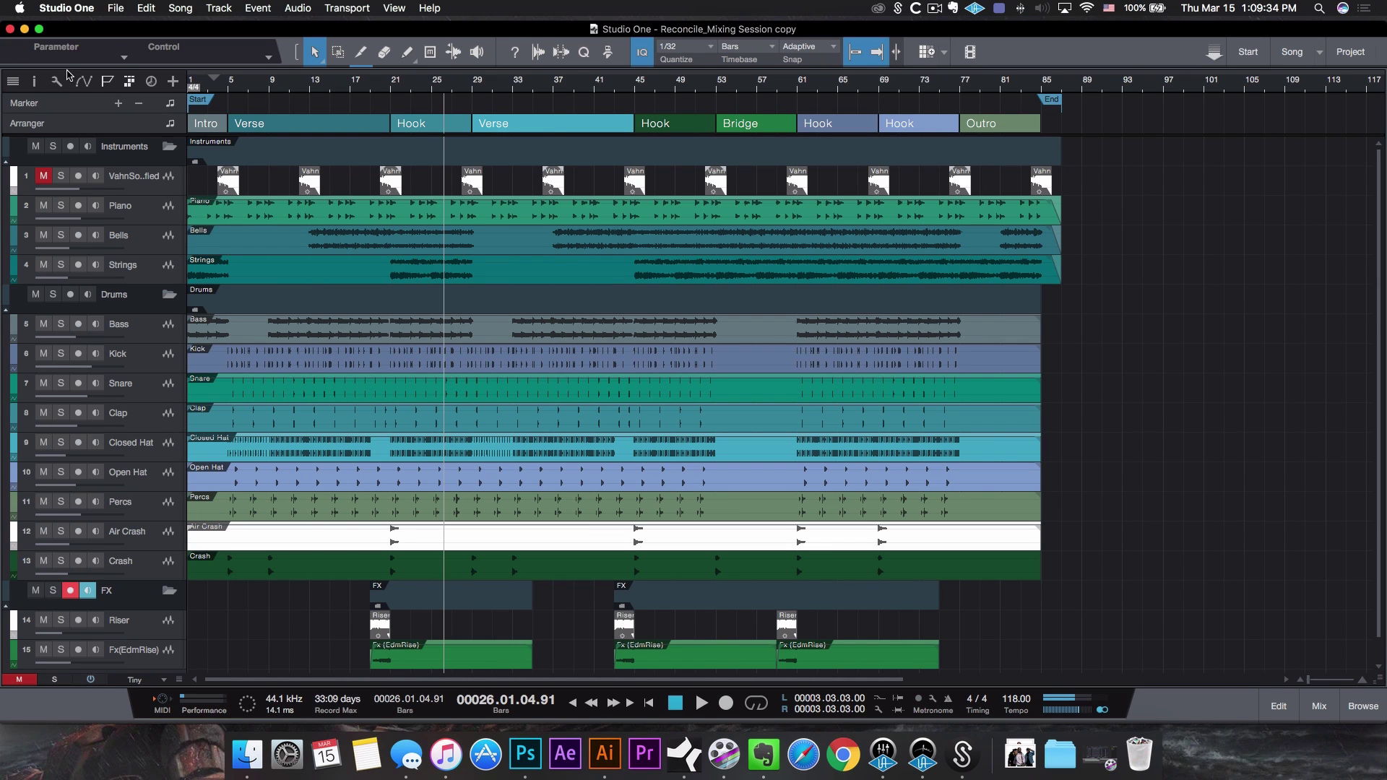
click(108, 82)
click(108, 82)
mouse_move(1055, 101)
mouse_down()
mouse_move(1049, 132)
mouse_move(834, 105)
mouse_move(1035, 106)
mouse_move(1038, 46)
mouse_up()
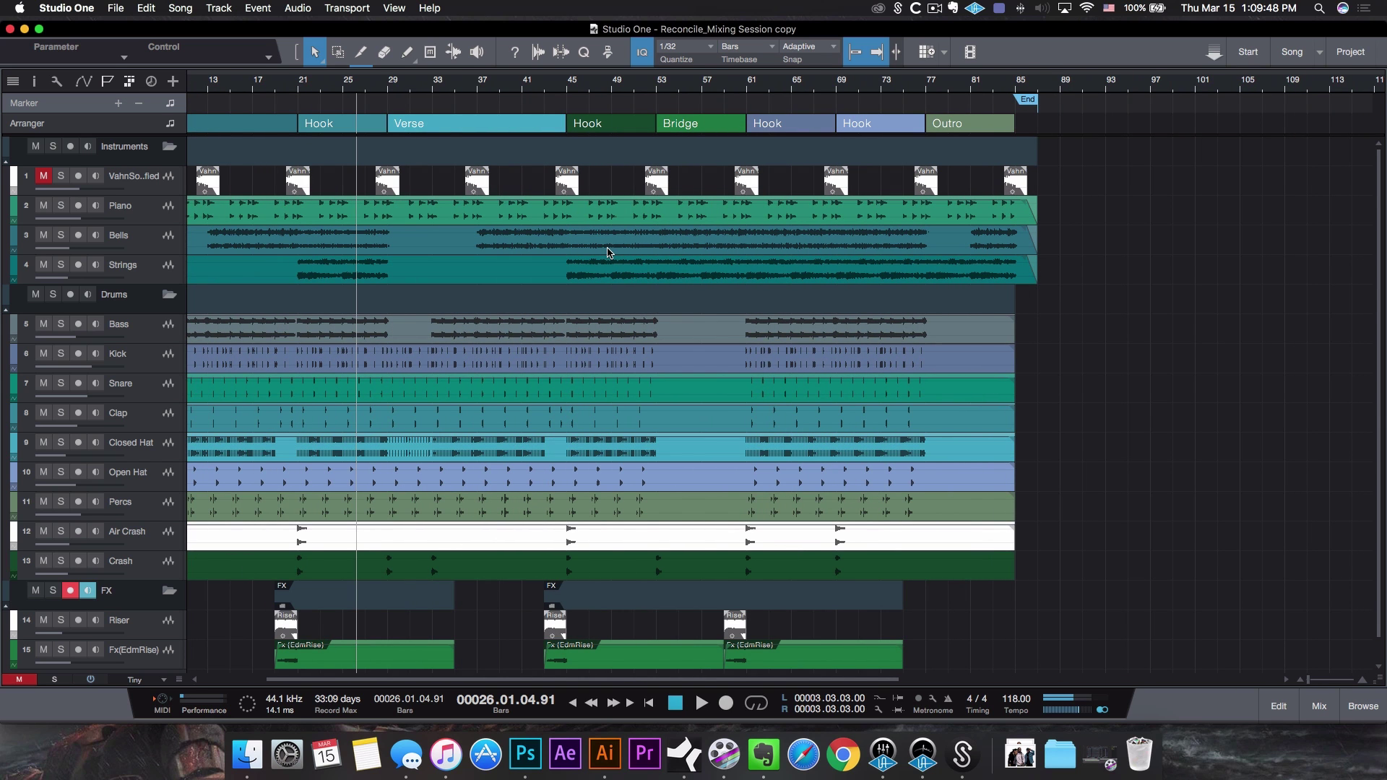
Step: Start a mixdown export of the song and set its filename to Reconcile_Mixed
key(super+e)
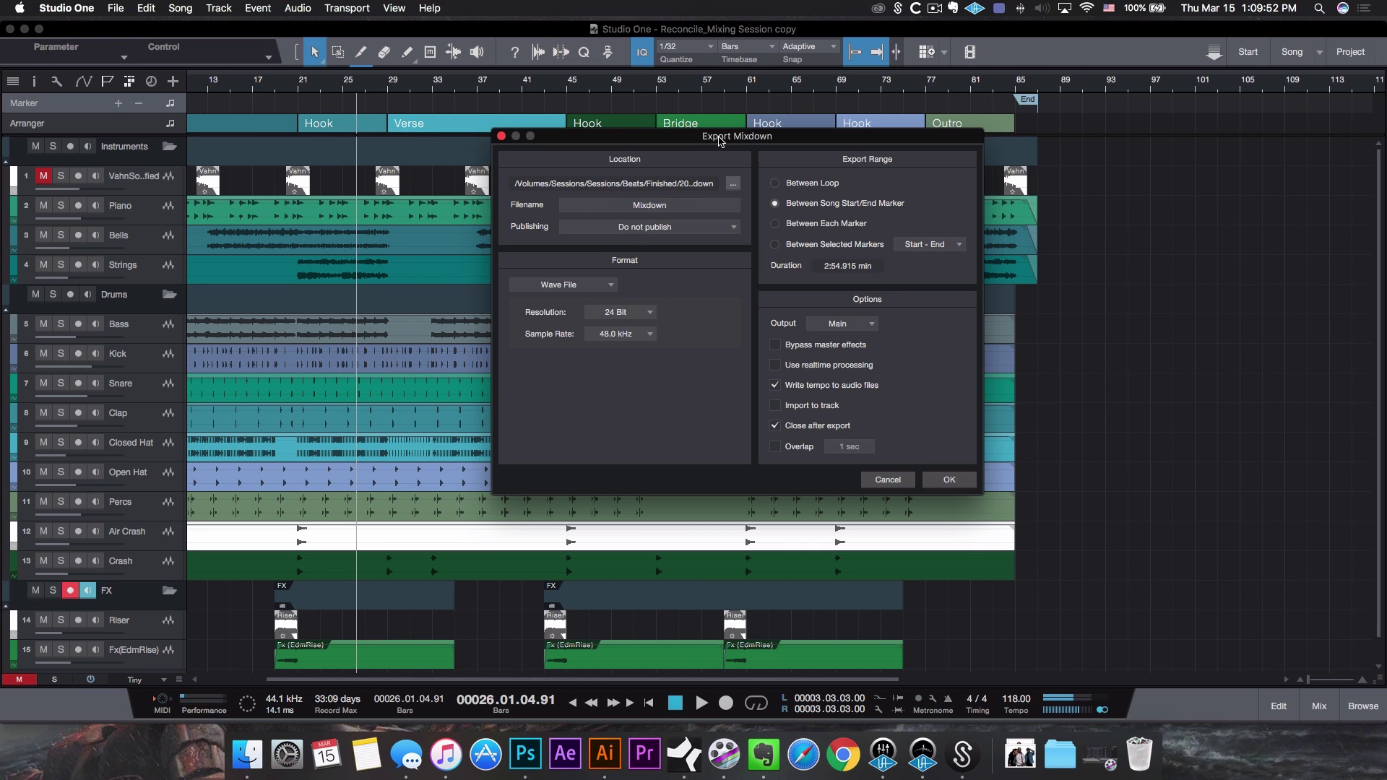
drag(719, 139, 697, 117)
click(637, 182)
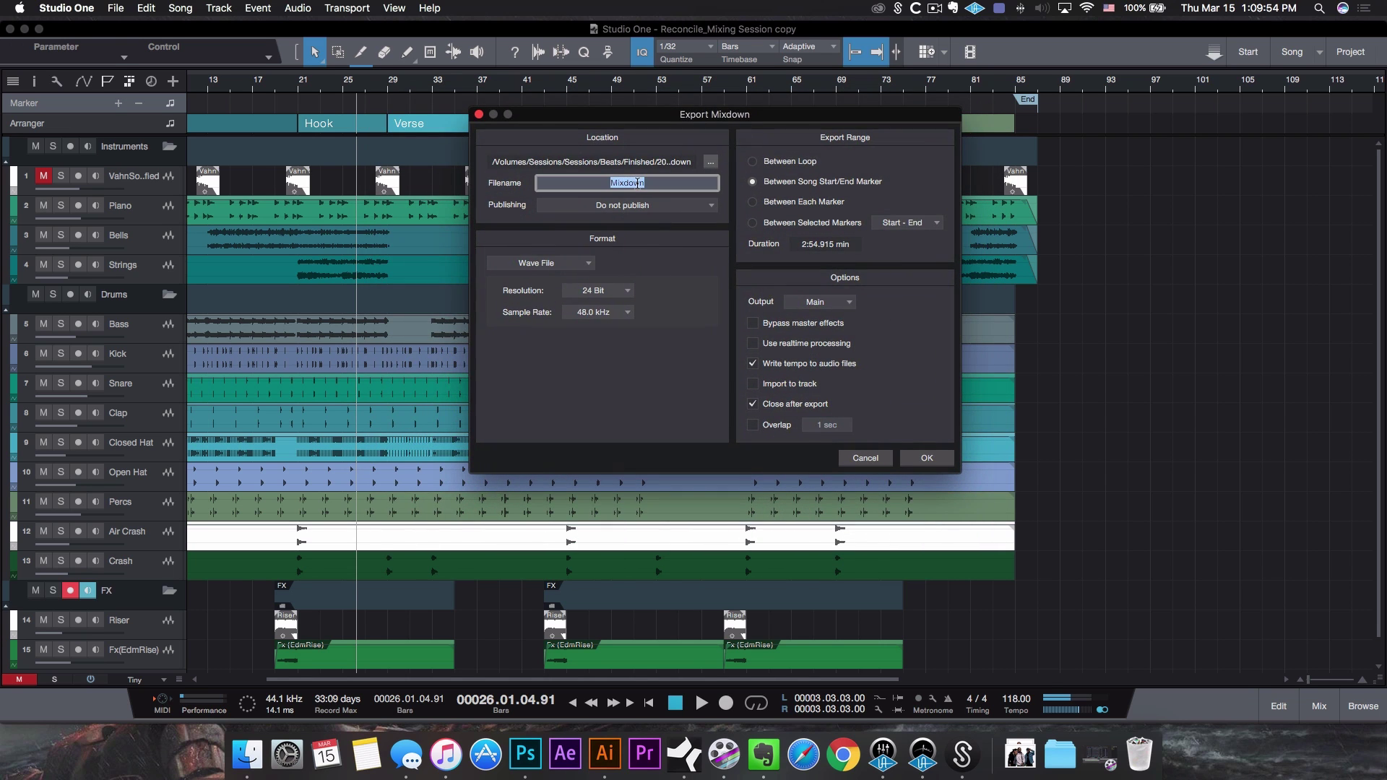
text(Reconcile_Mixie)
key(BackSpace)
key(BackSpace)
text(ed)
drag(788, 118, 784, 143)
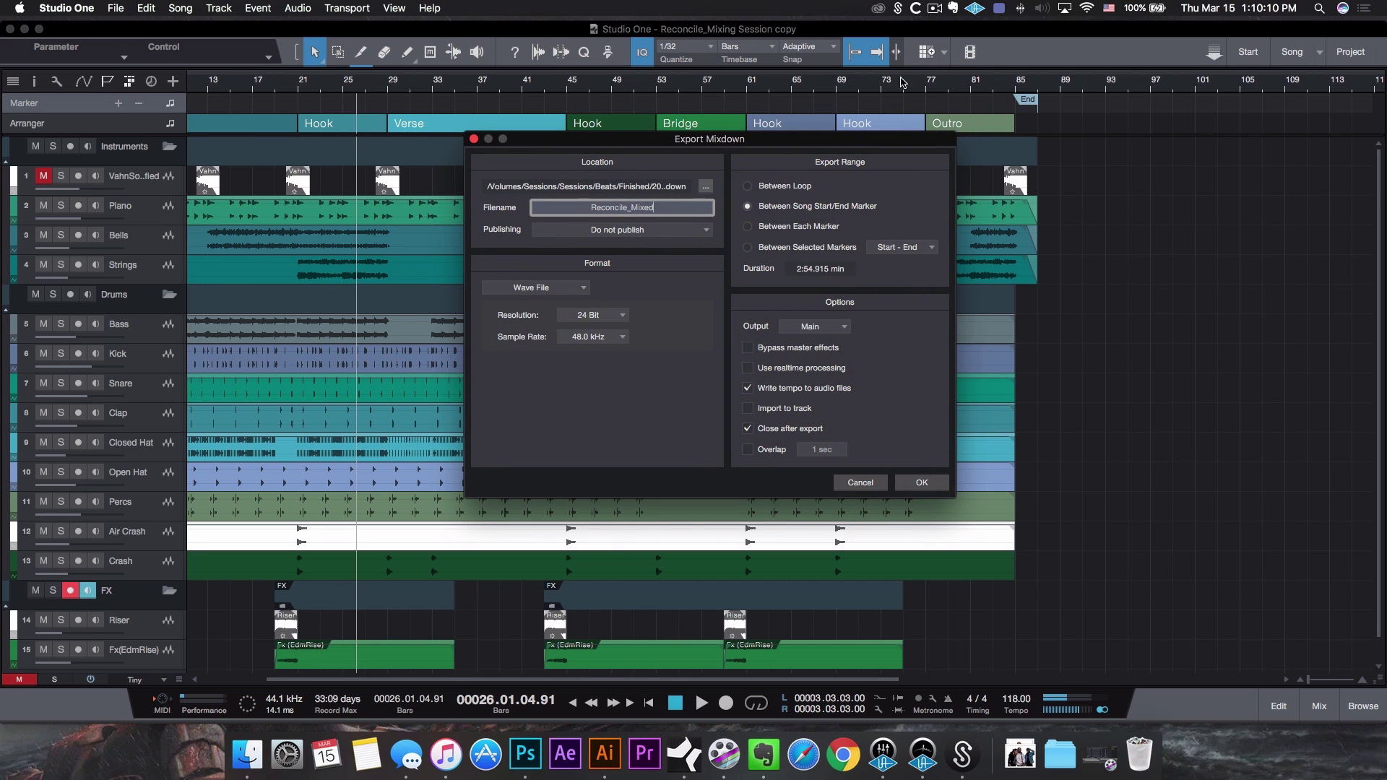
Step: Try MP3 File as the mixdown's export format and look at the export location folder without changing it
drag(776, 146, 788, 88)
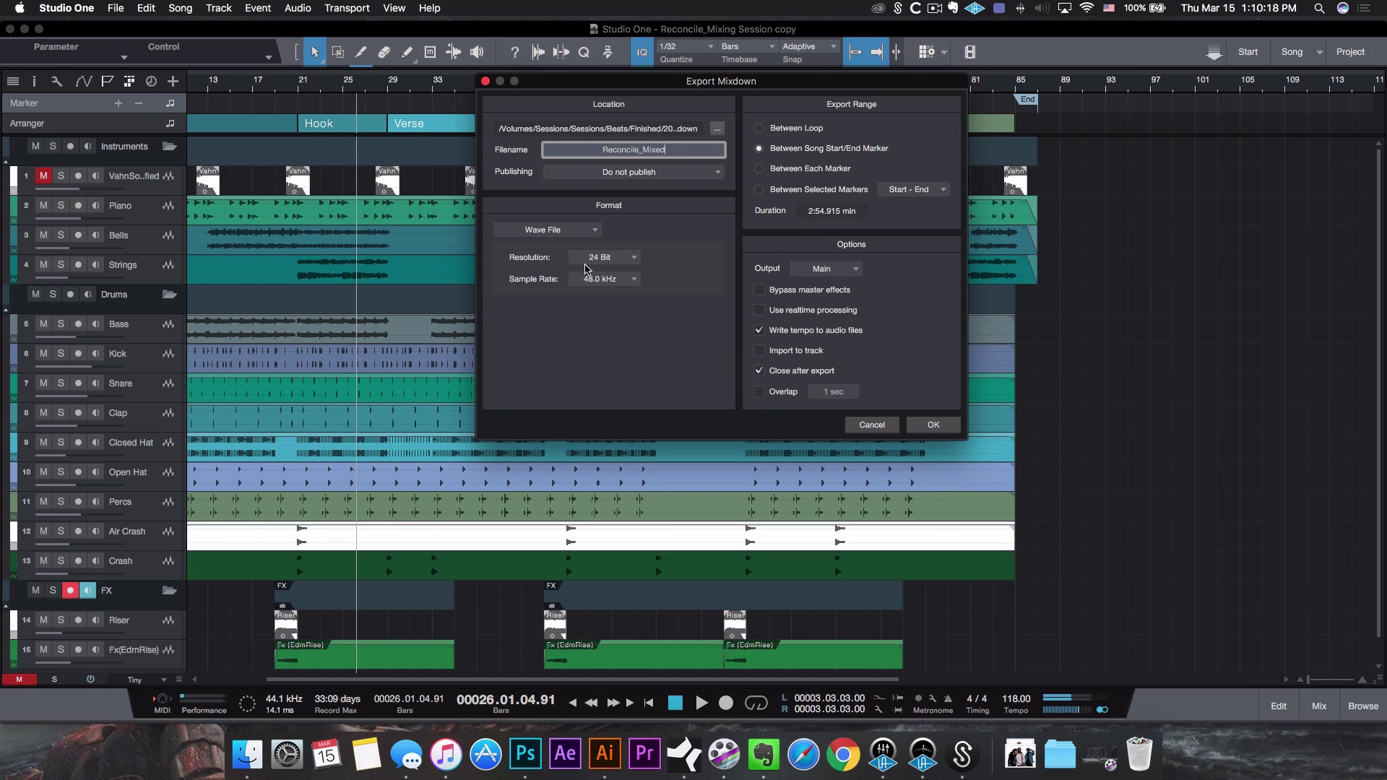
click(574, 237)
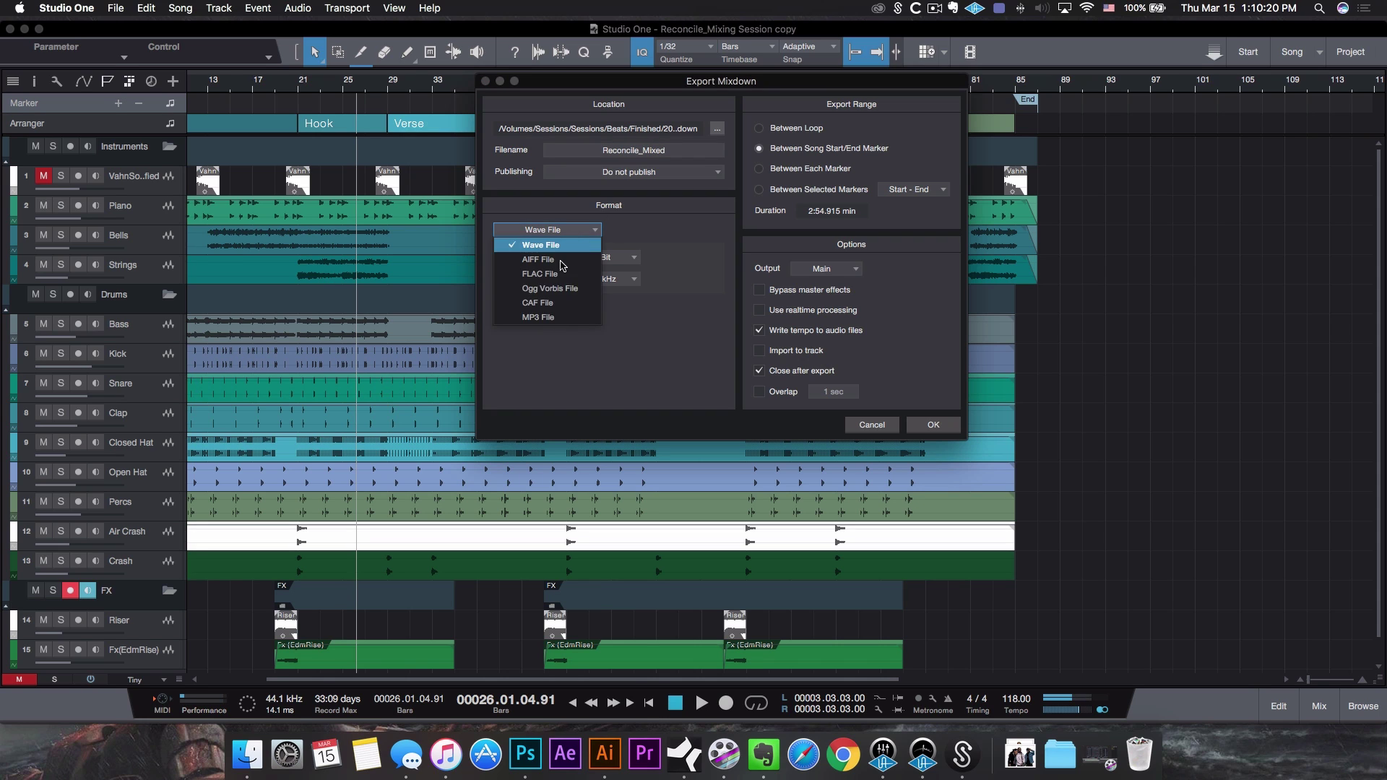
click(568, 315)
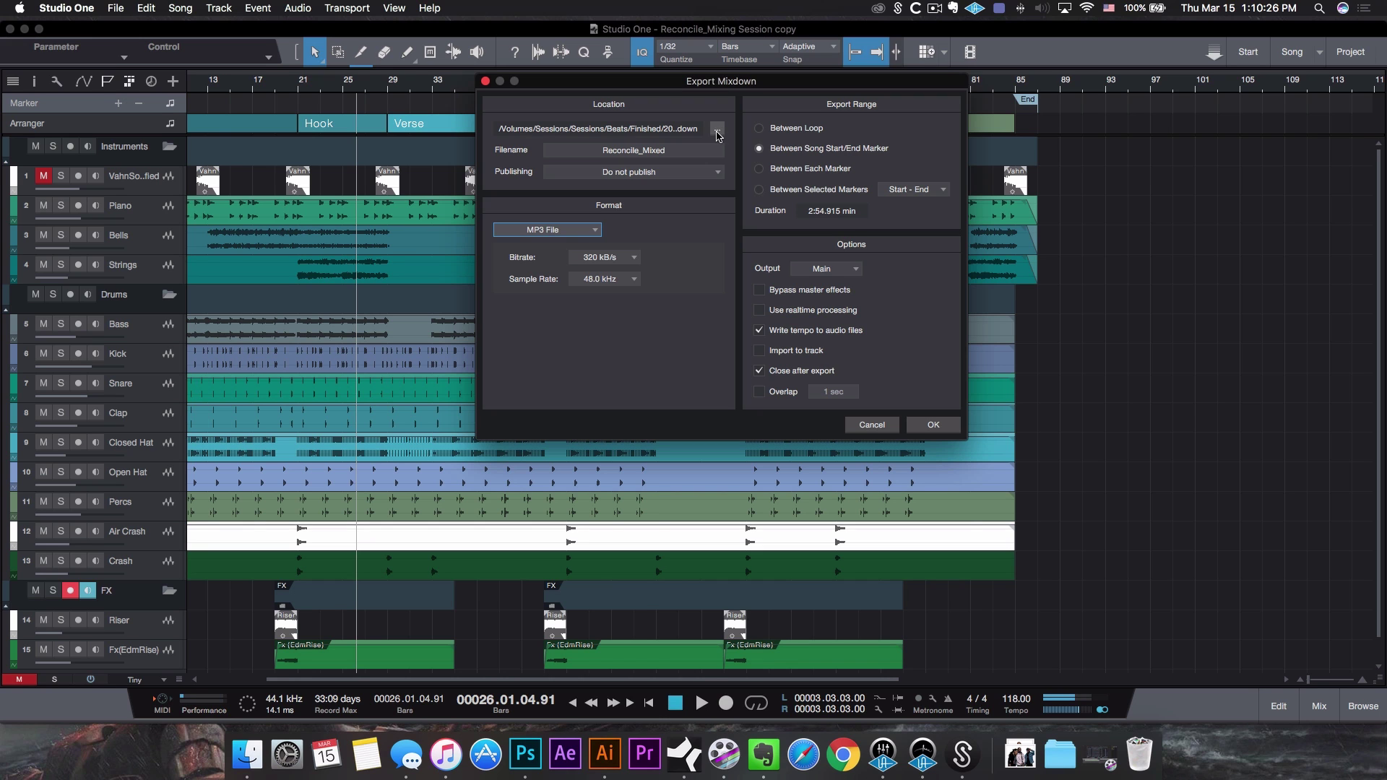
click(717, 133)
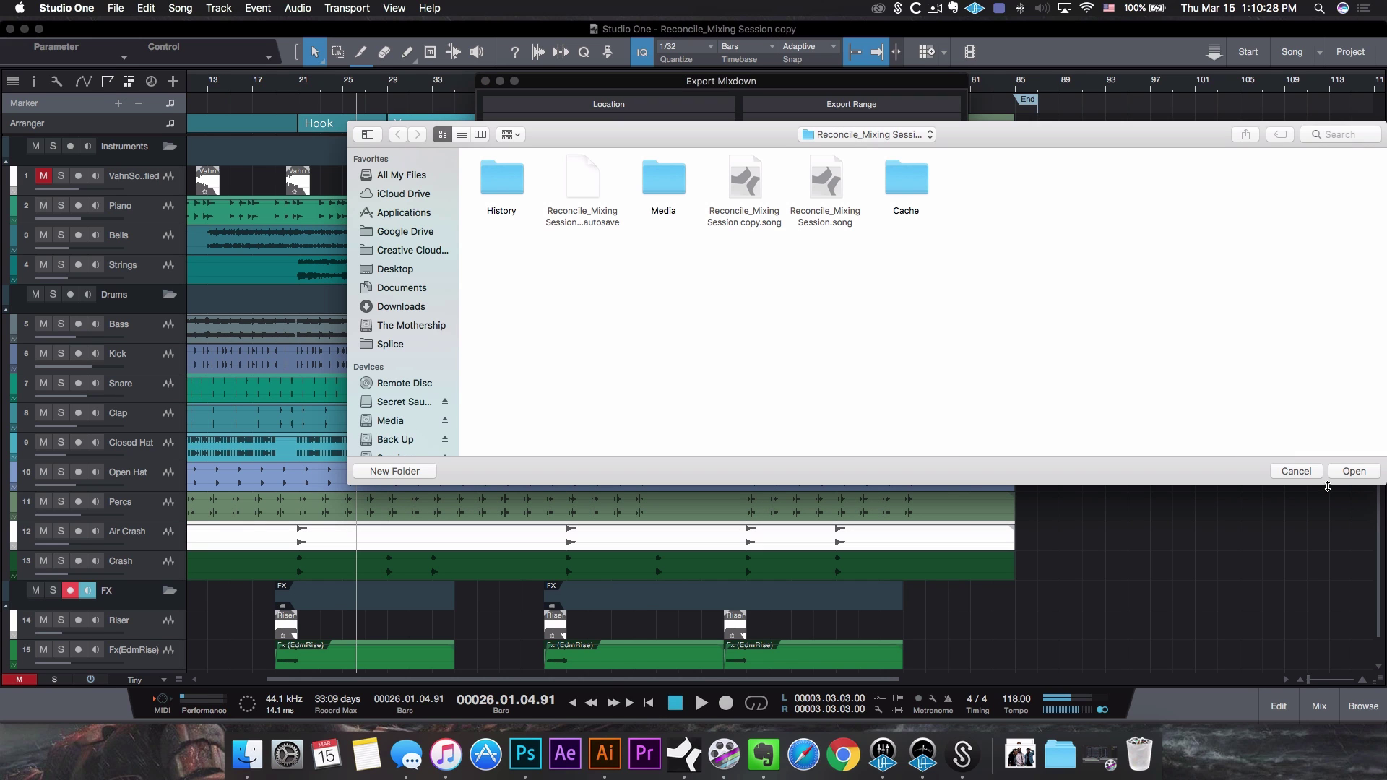
click(1305, 472)
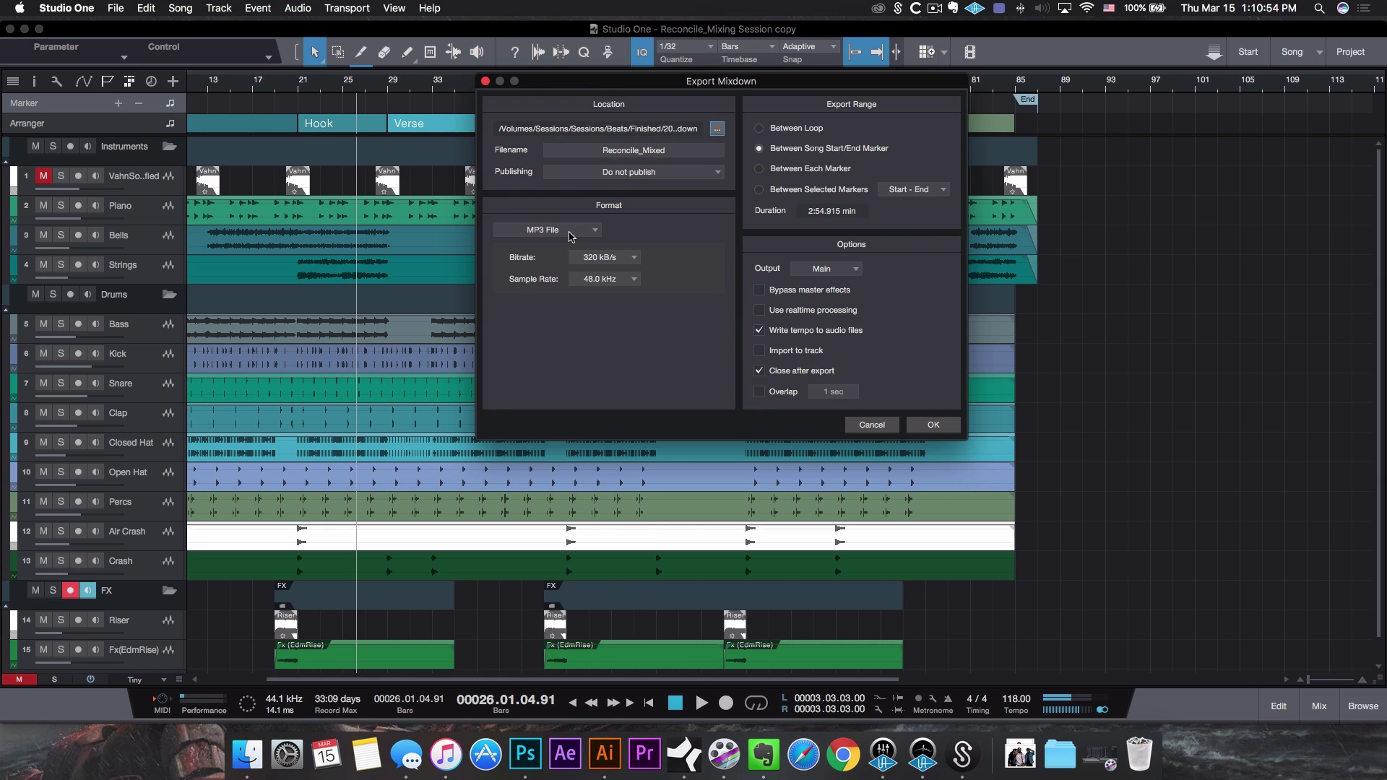
Step: Set the mixdown's export format back to Wave File
click(562, 233)
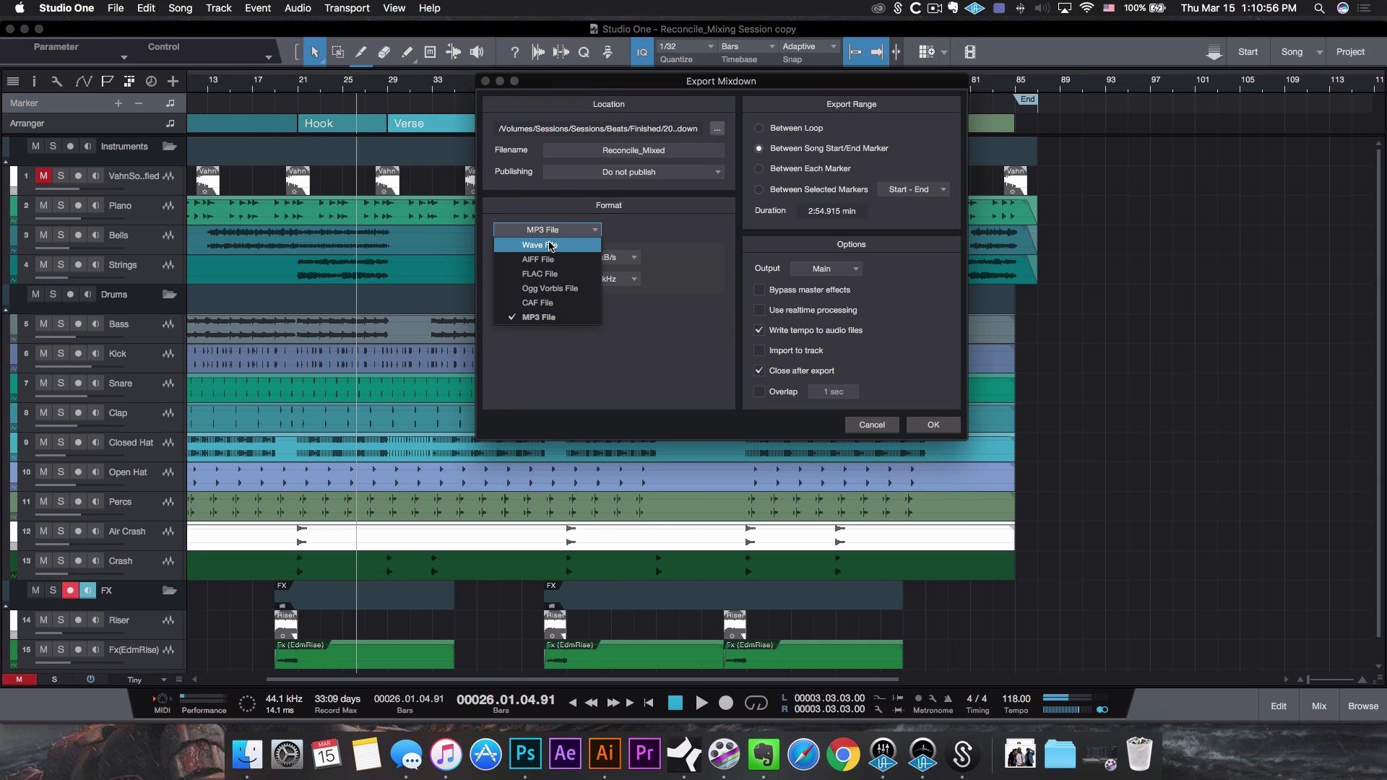
click(551, 246)
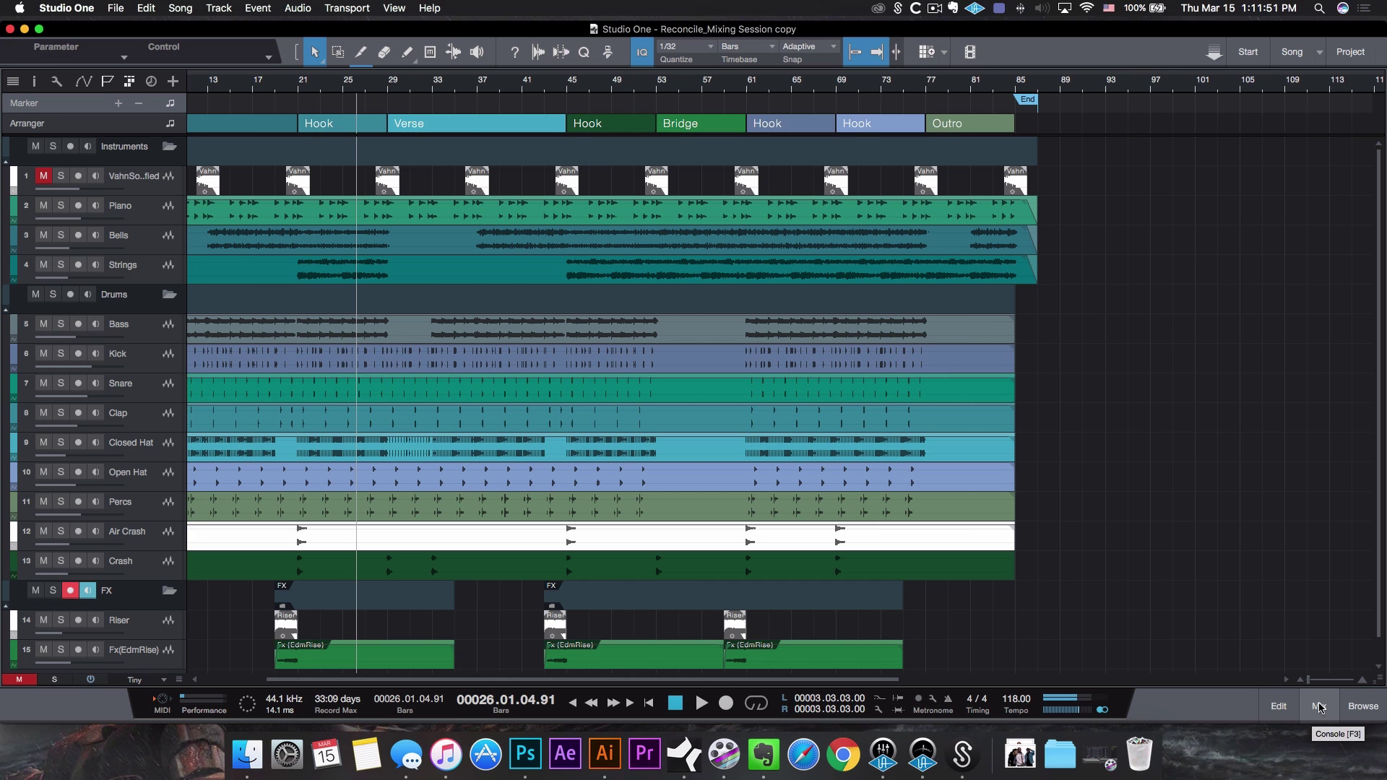
Step: Show the mixer and open the first iZotope Ozone 6 insert on the MIX BUS
click(1319, 707)
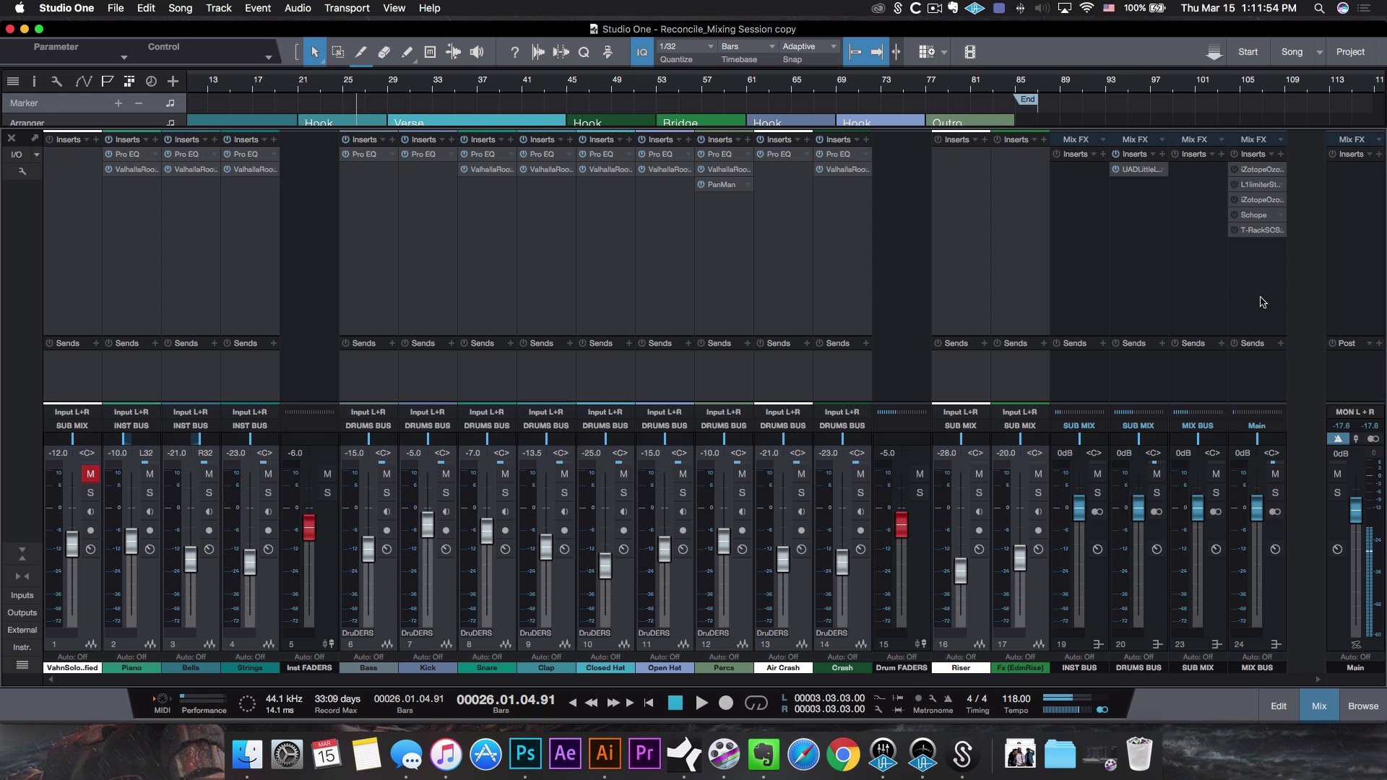
click(1258, 295)
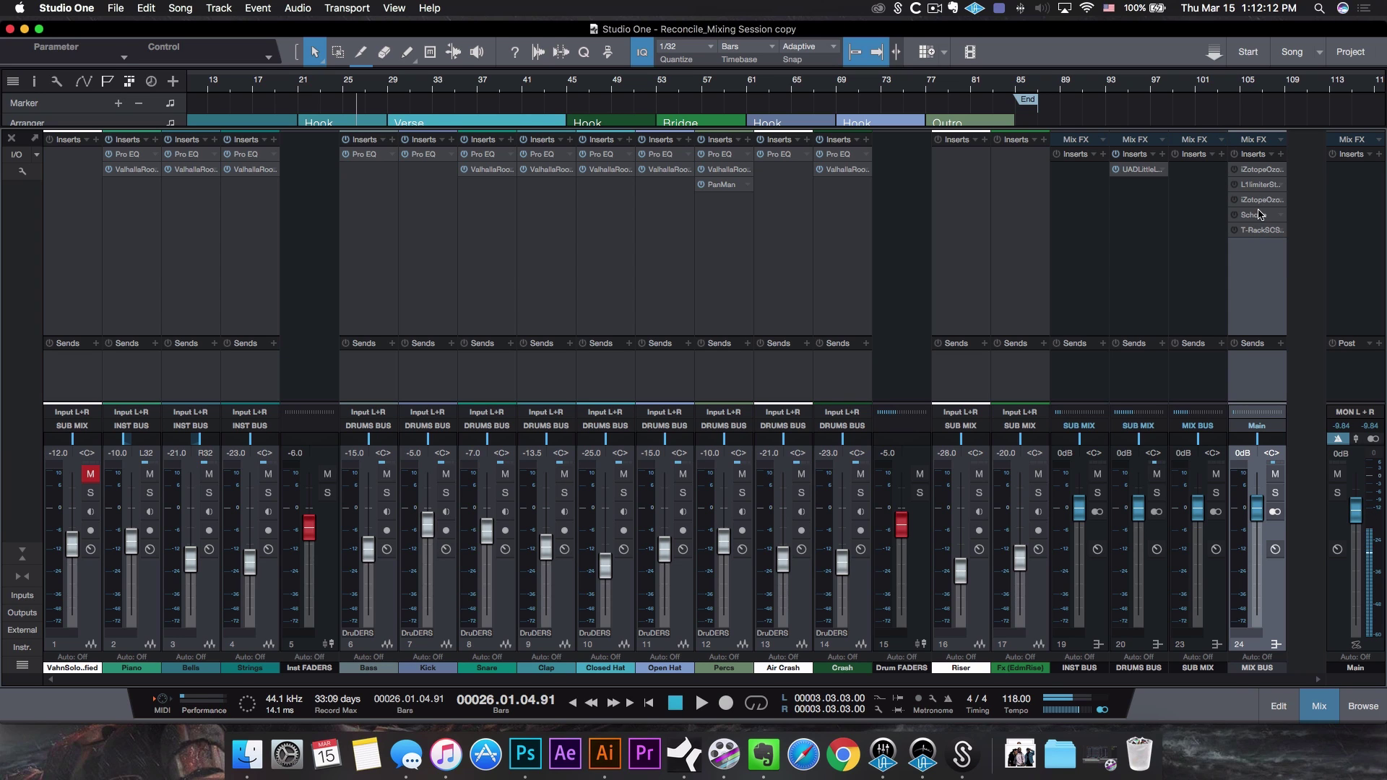
click(1259, 171)
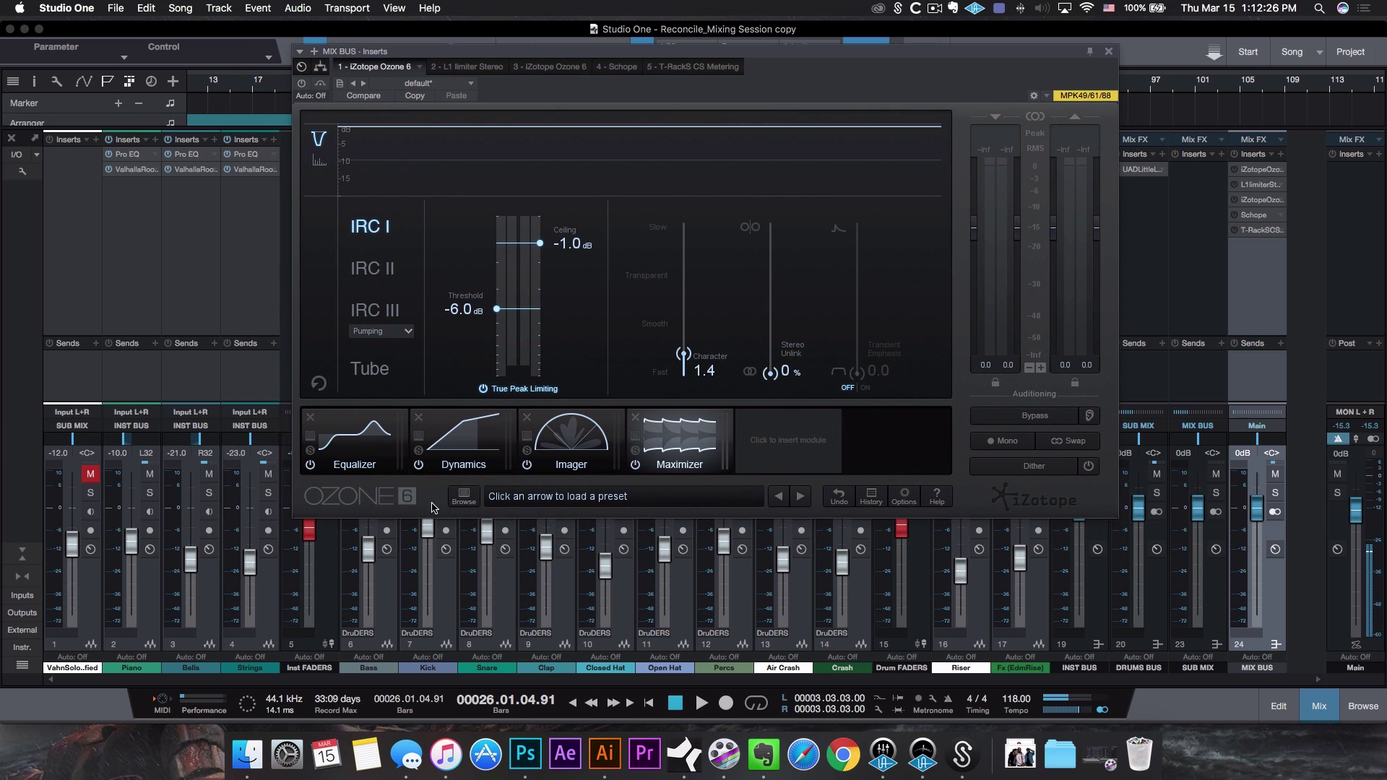
Step: Load the CD Master preset from the Balanced folder into the MIX BUS's Ozone 6
click(464, 498)
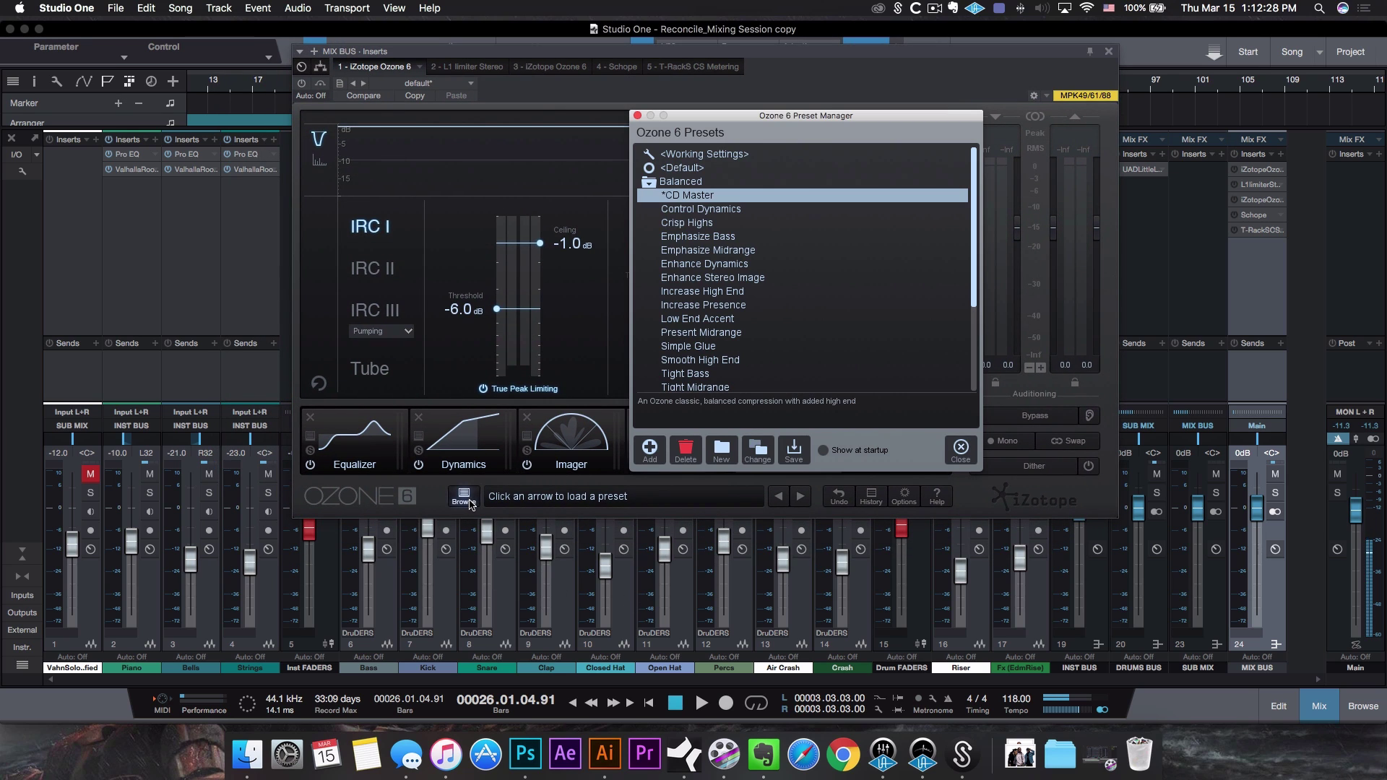
click(650, 185)
click(655, 185)
click(681, 196)
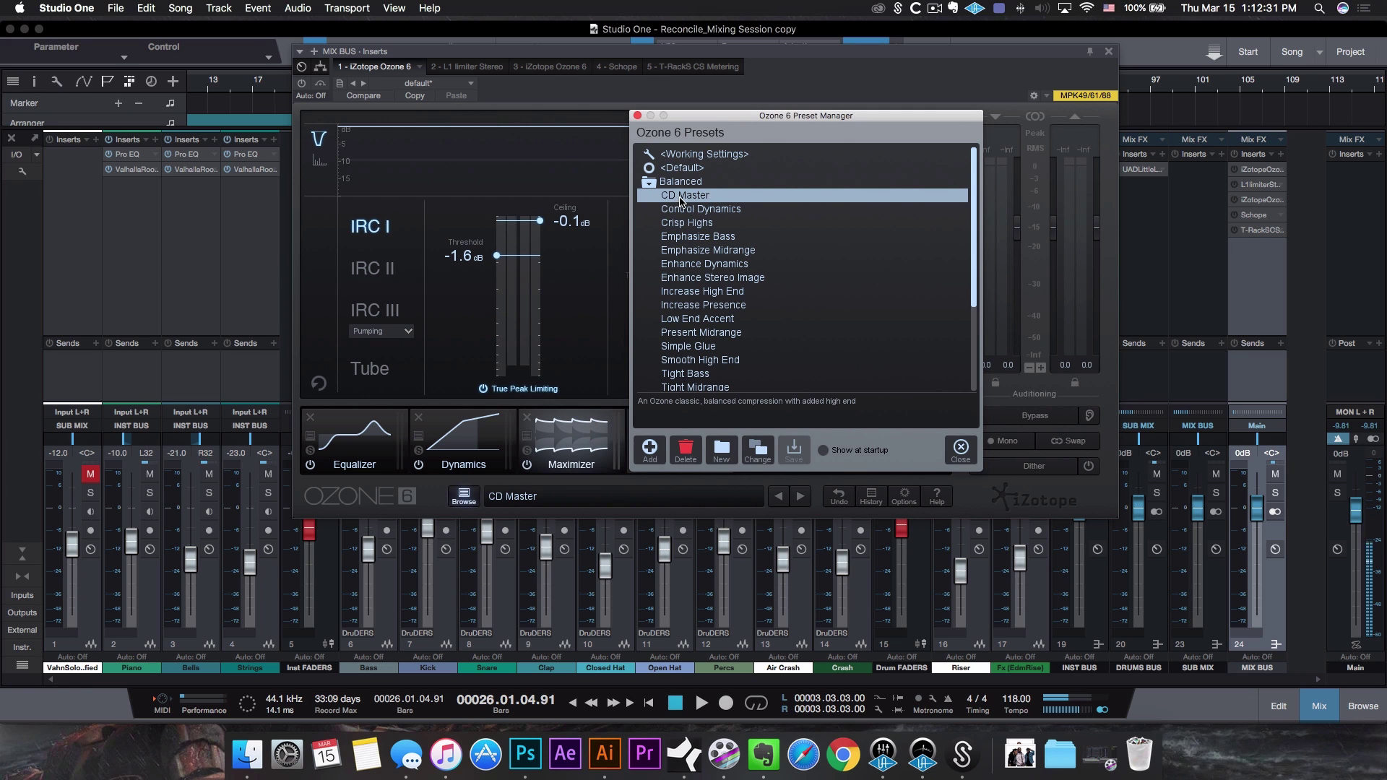
Step: Close the preset manager and examine the Equalizer, Dynamics and Maximizer modules of the CD Master preset in Ozone 6
click(961, 450)
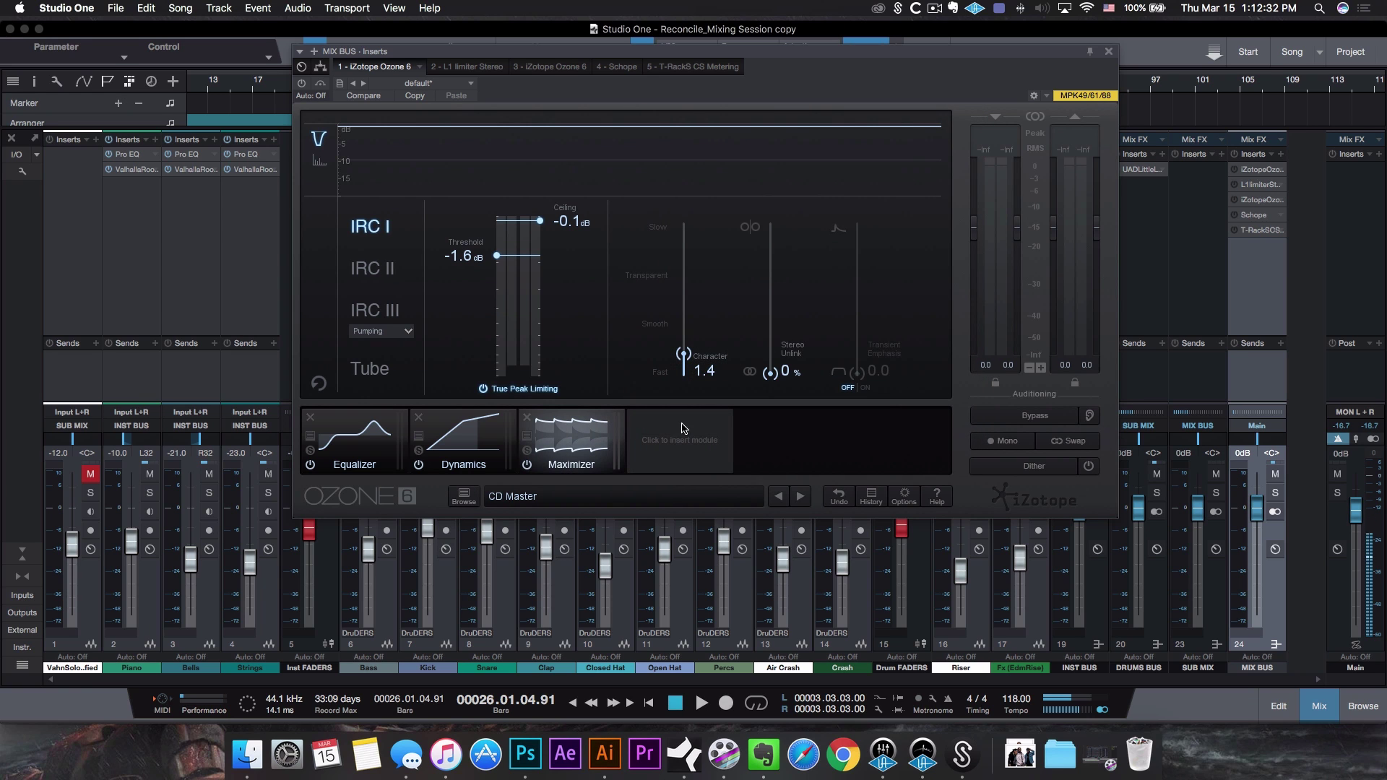
click(360, 448)
click(467, 444)
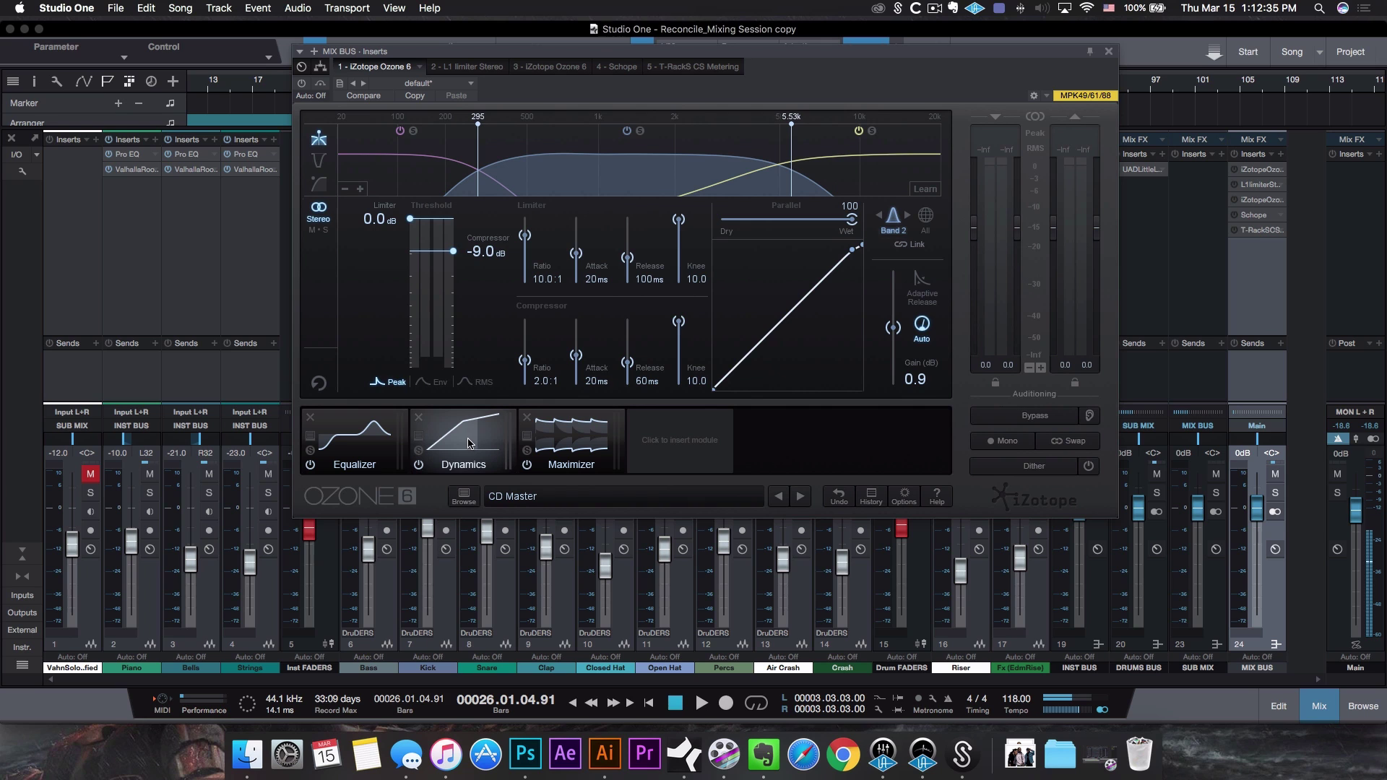
click(577, 434)
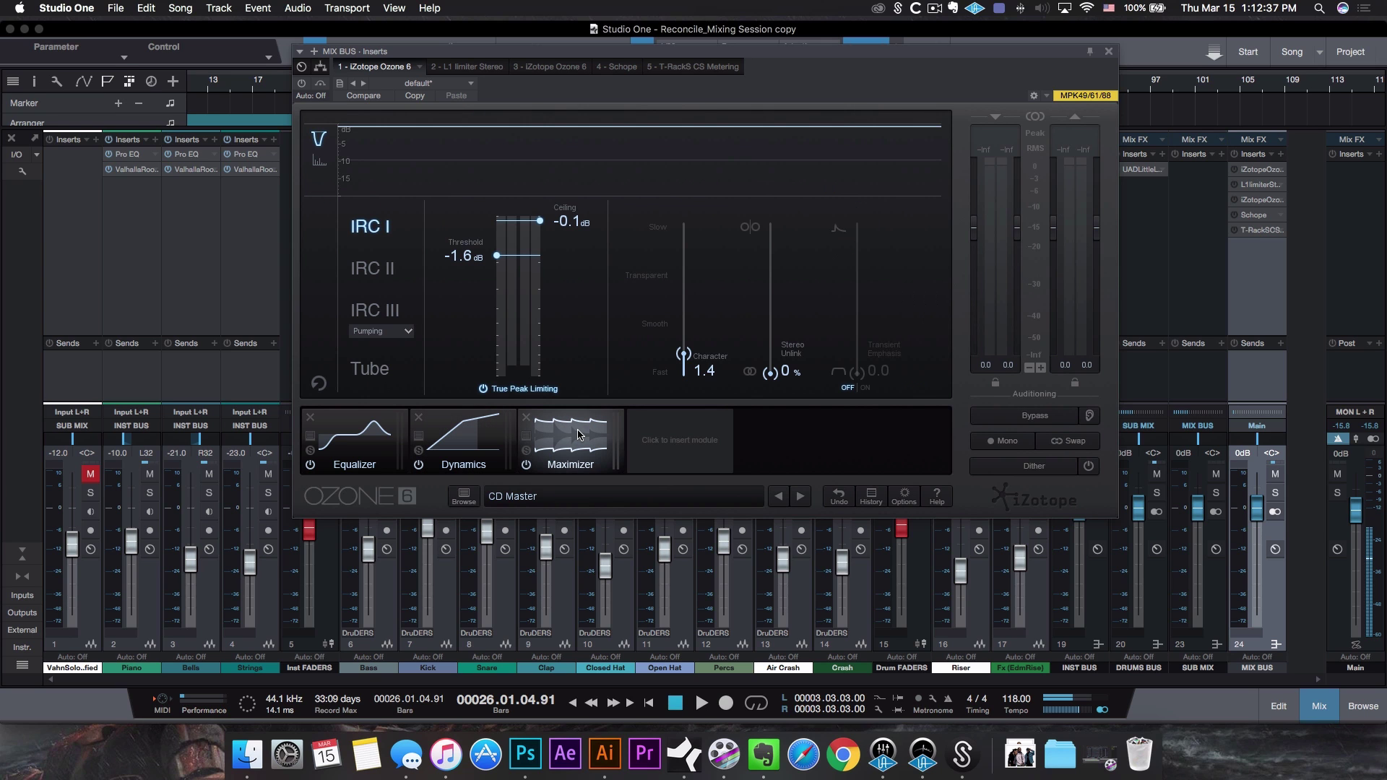
click(365, 445)
click(449, 438)
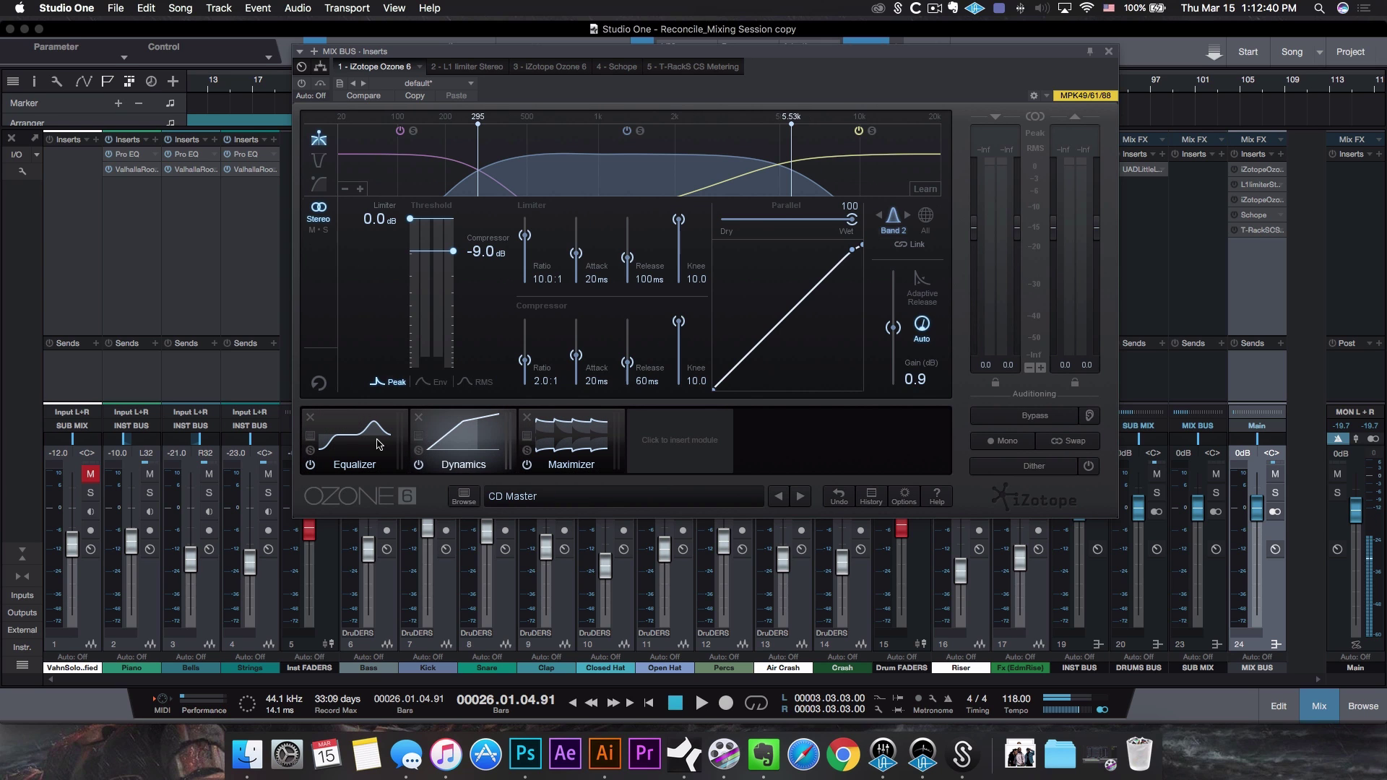
click(381, 444)
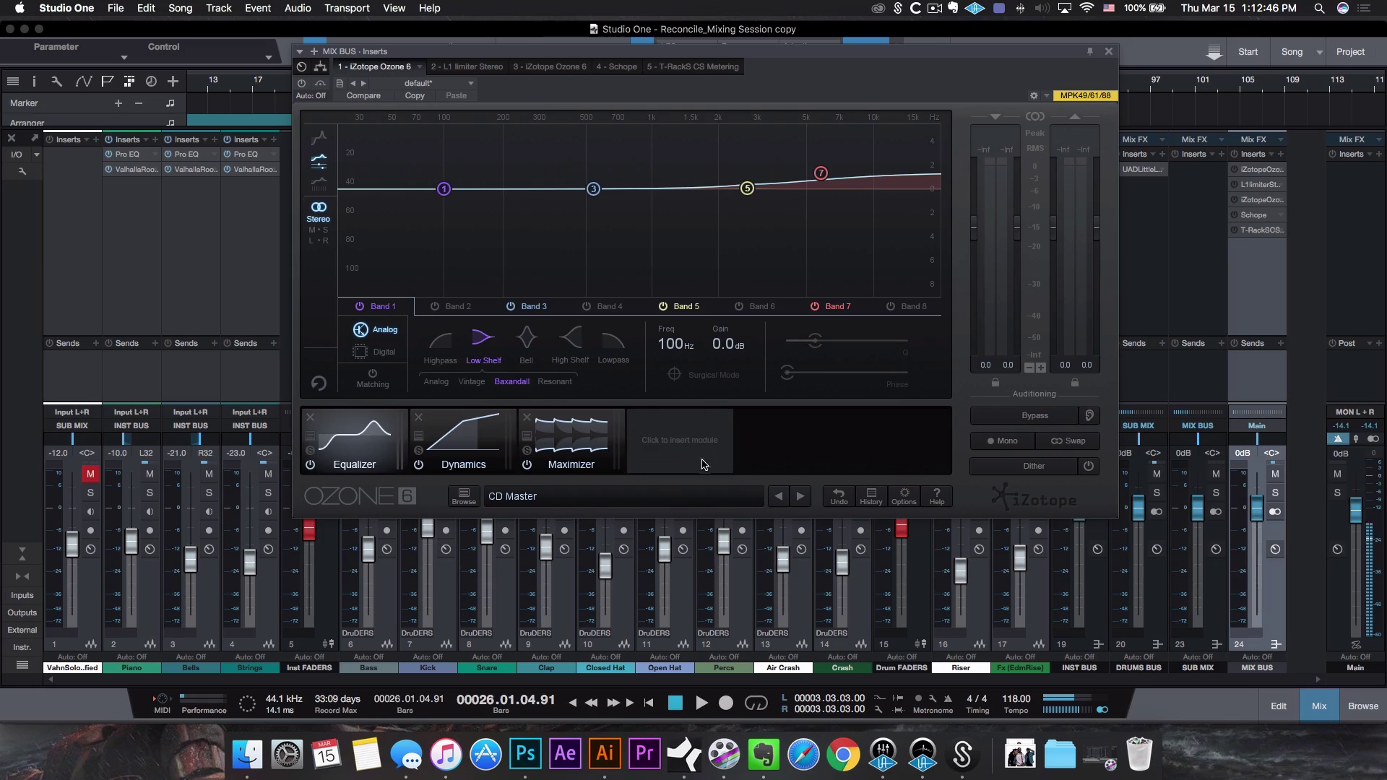
Step: Add an Imager module to the Ozone 6 chain and place it between Dynamics and Maximizer
click(698, 447)
click(817, 193)
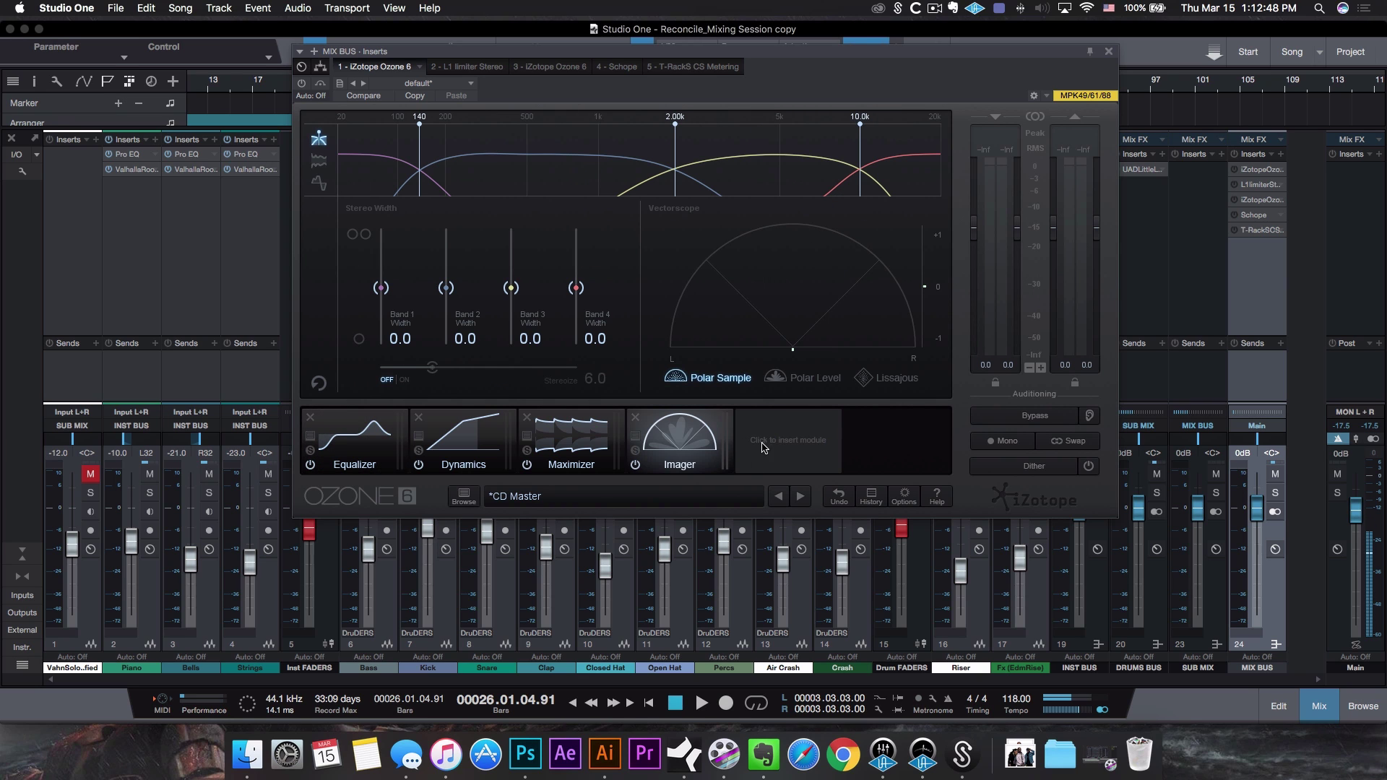
drag(679, 454, 533, 448)
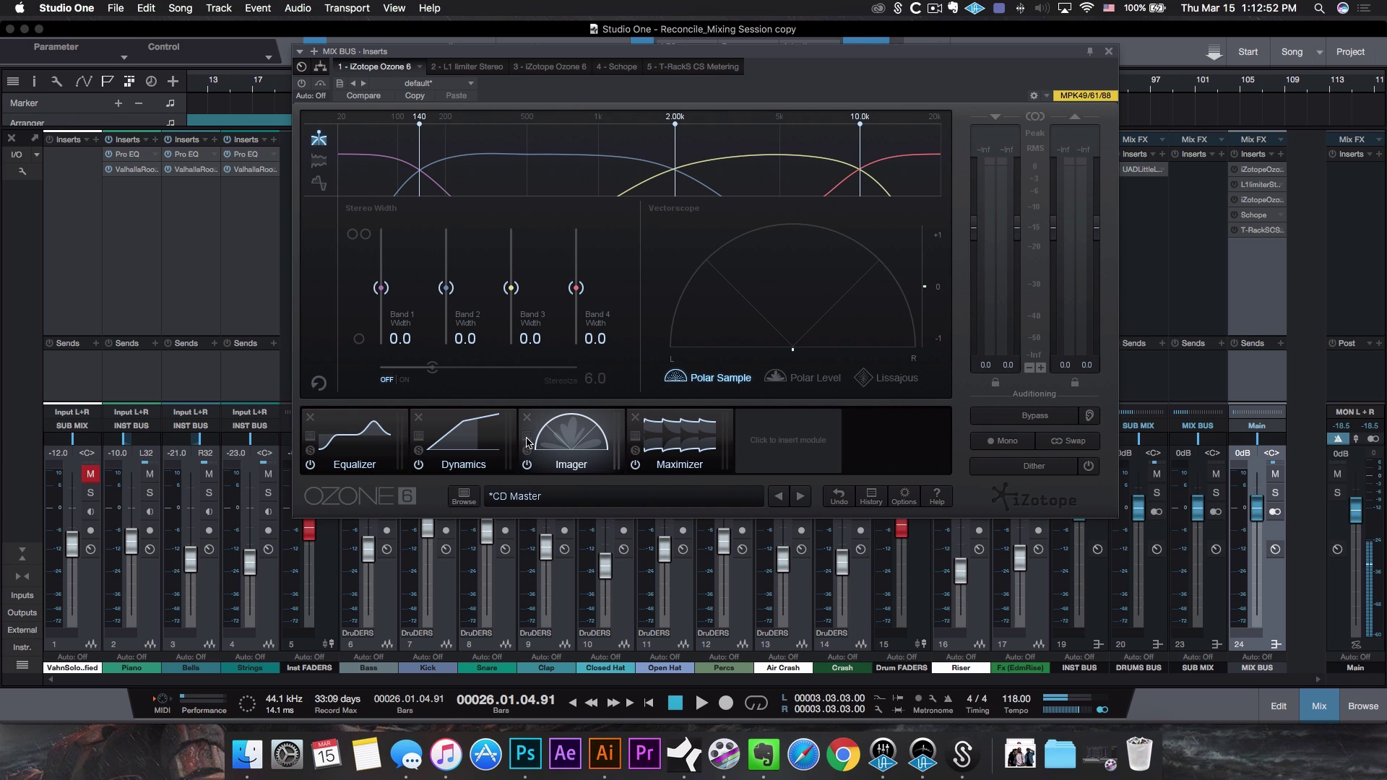
Step: Load the Modern Width preset into the Imager module and close its preset manager
click(526, 437)
click(464, 343)
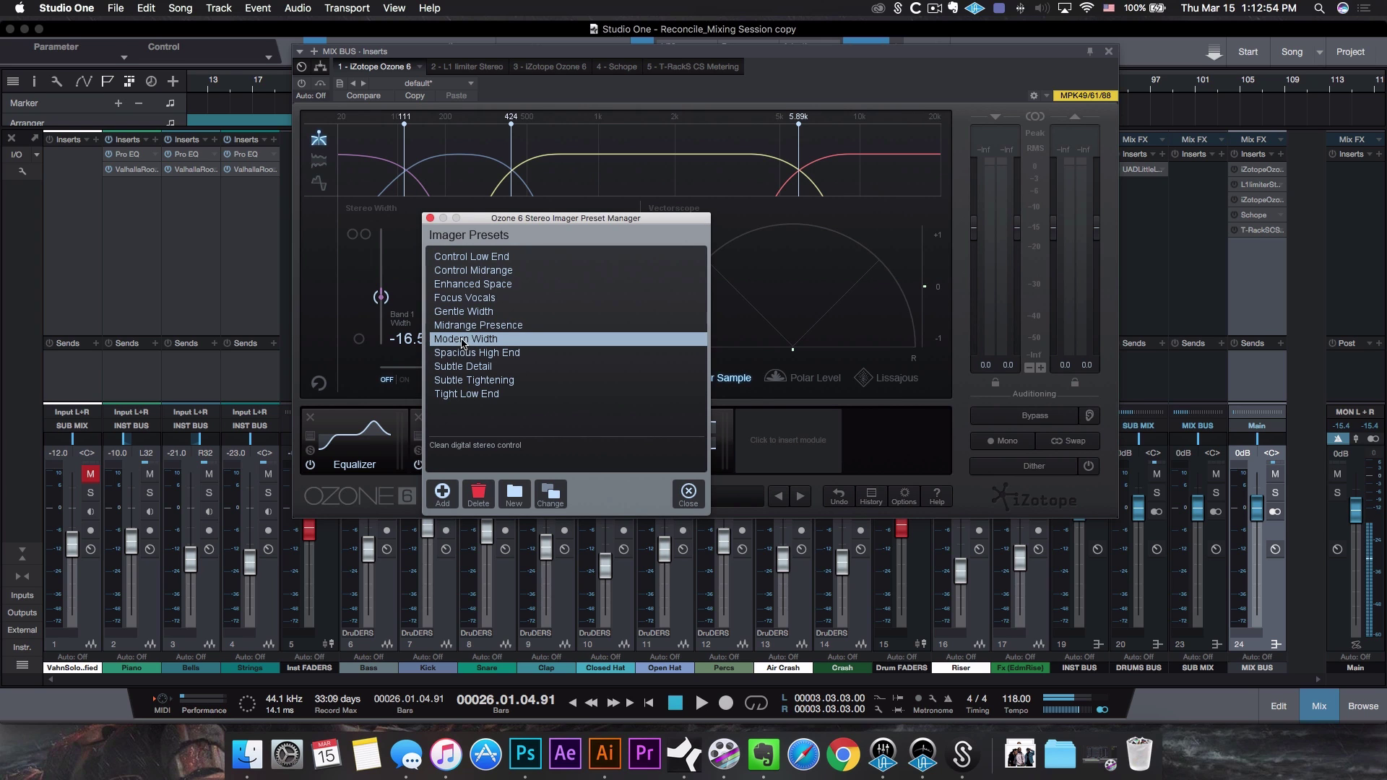
click(688, 495)
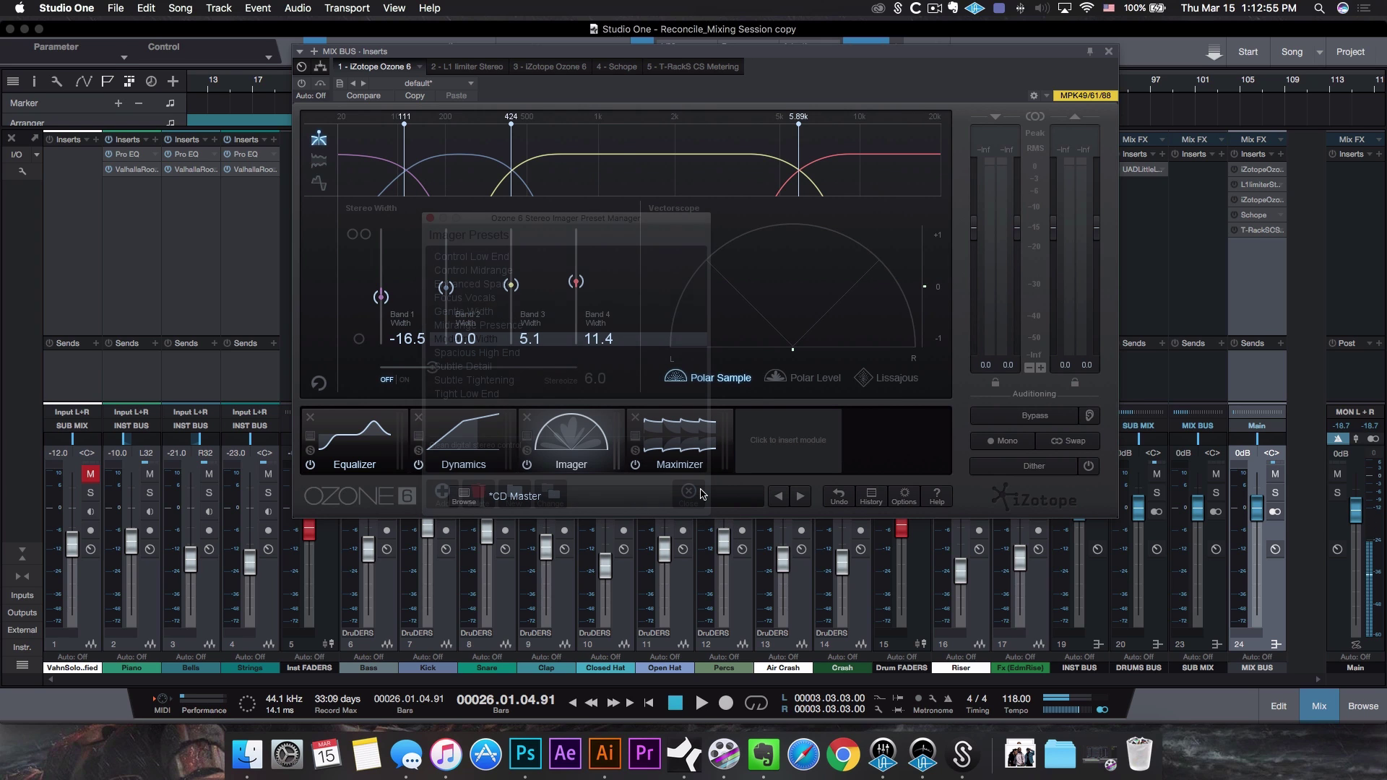
Step: Set the Maximizer's threshold to -4.0 dB in Ozone 6 and mute the MIX BUS channel
click(683, 451)
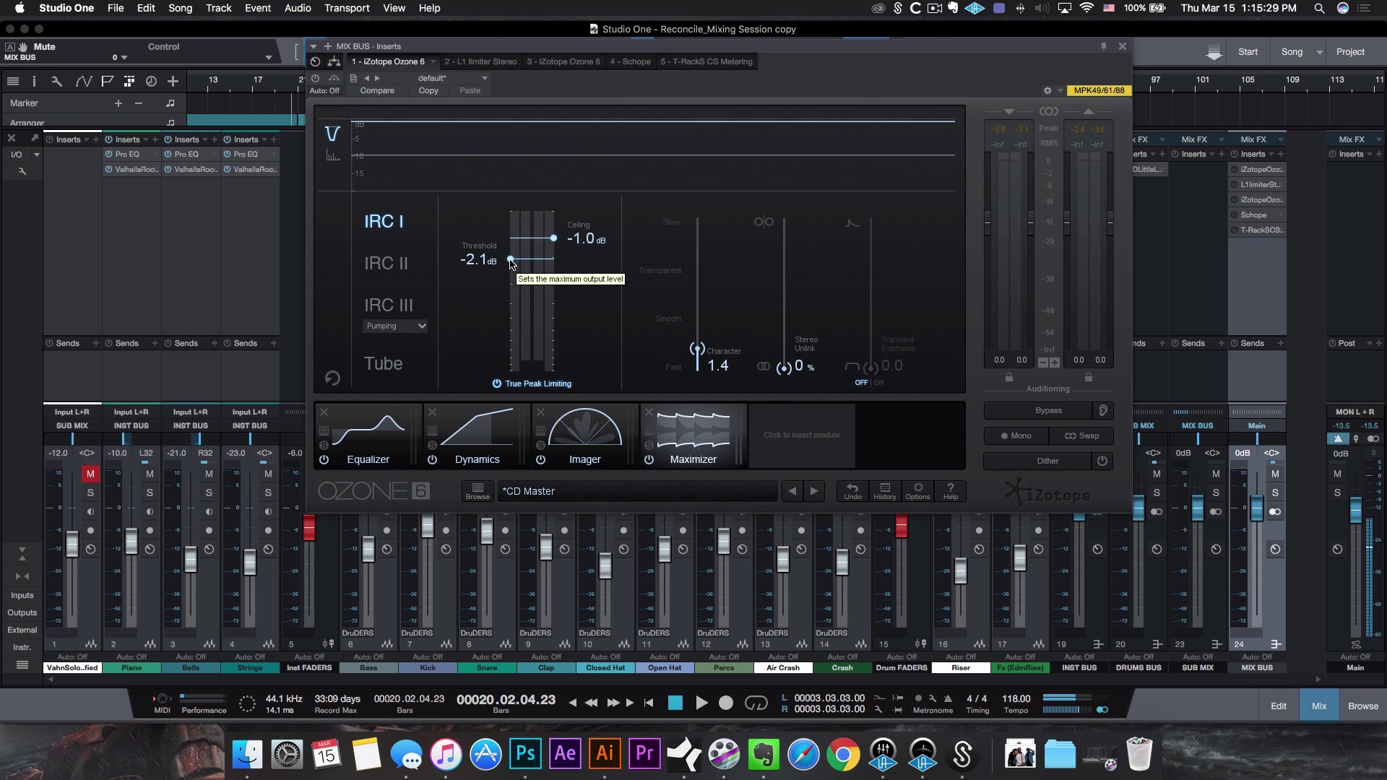
drag(512, 263, 511, 276)
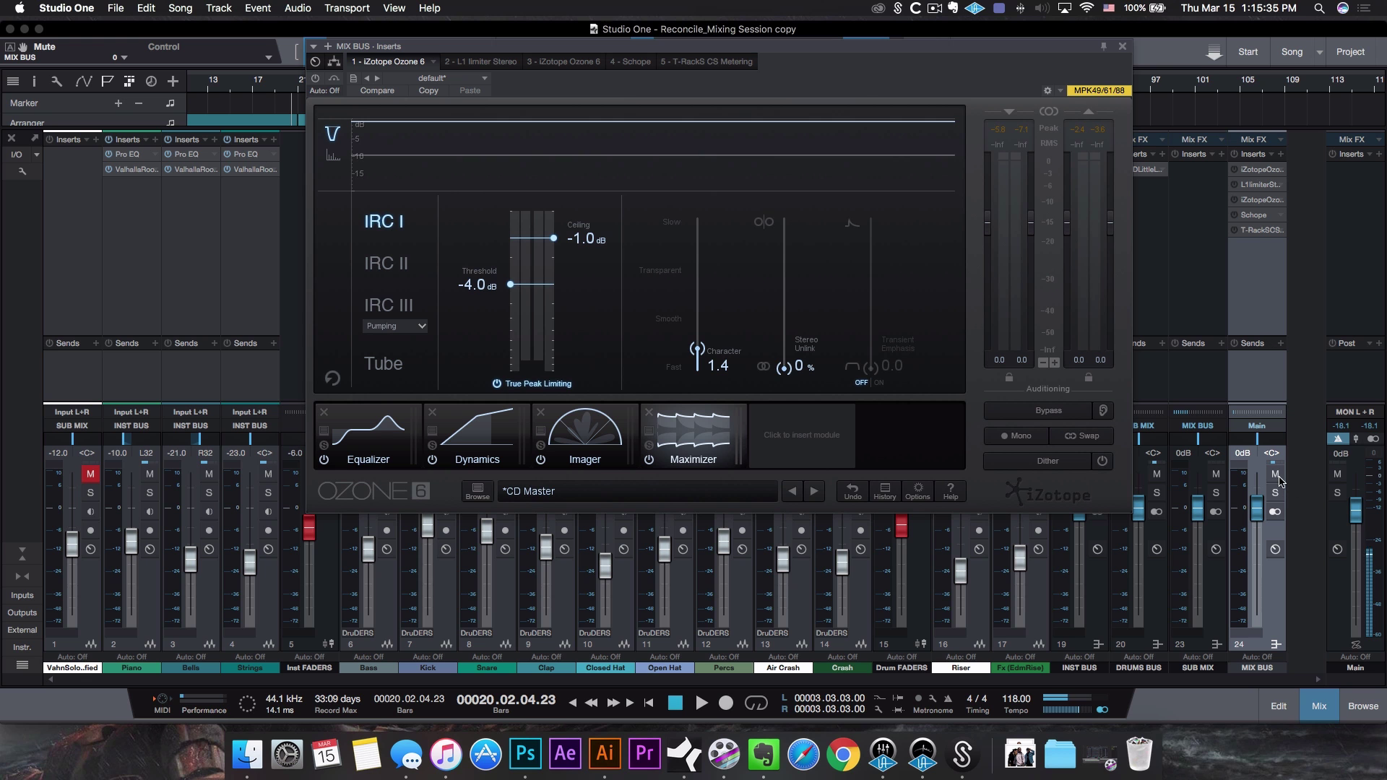
click(1275, 474)
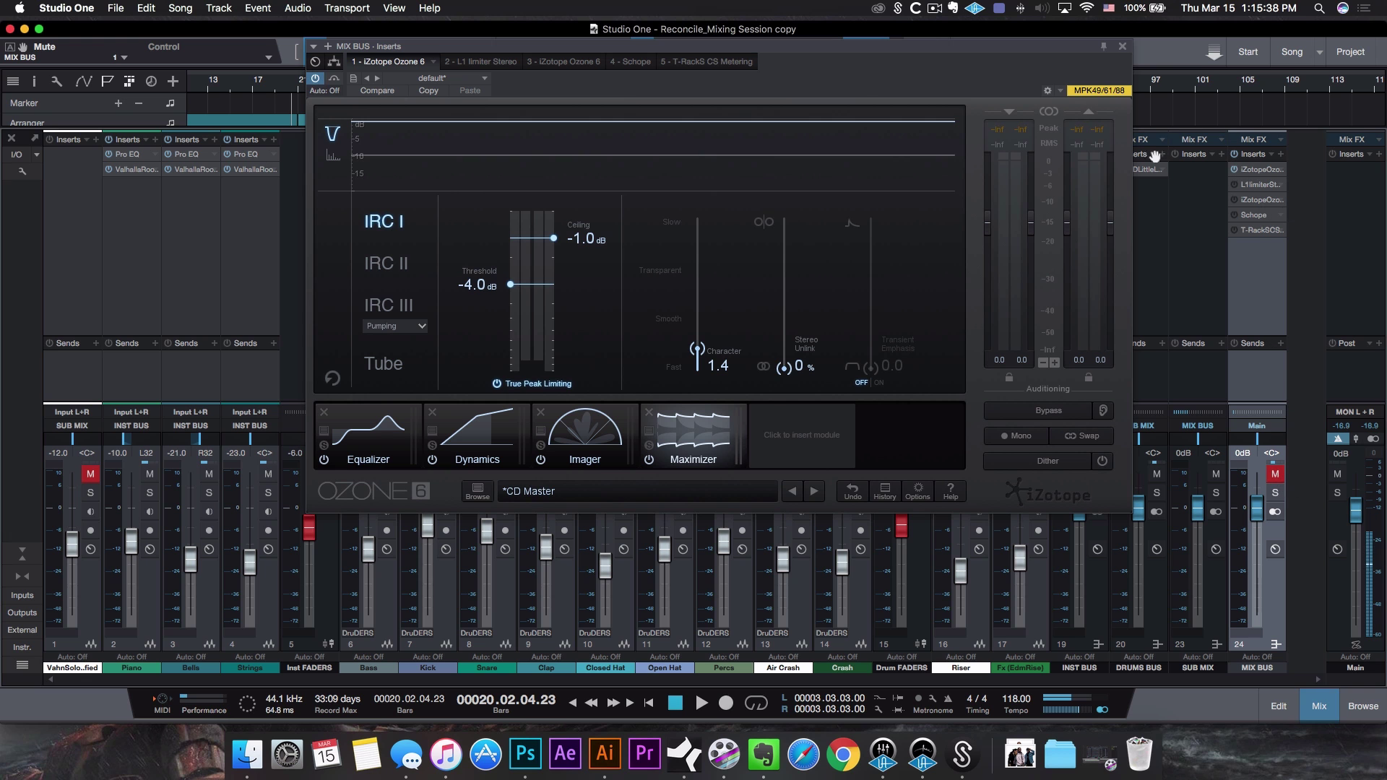
drag(681, 49, 675, 65)
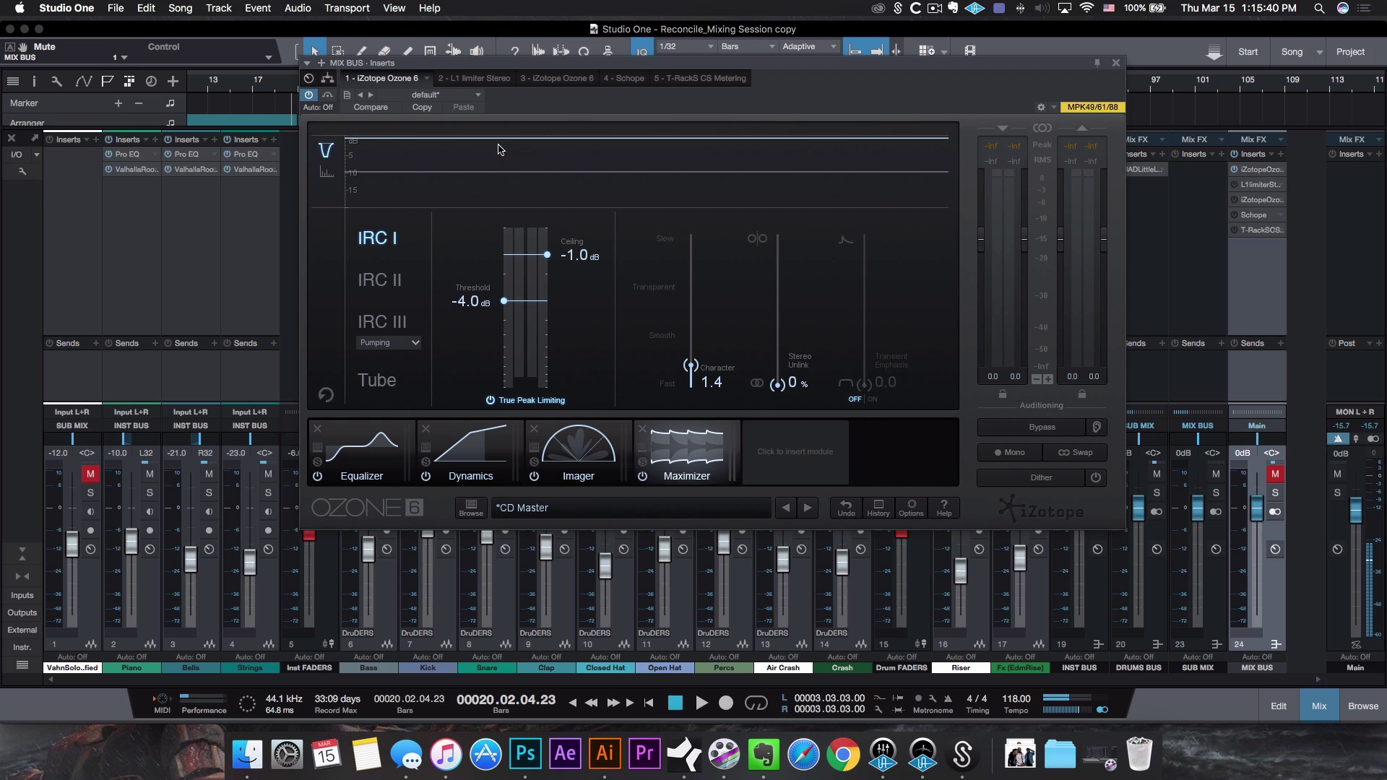
Step: Lower the Maximizer's threshold to -7.0 dB during playback, settle on -6.0 dB, and close Ozone 6 after stopping playback
key(space)
drag(503, 306, 503, 333)
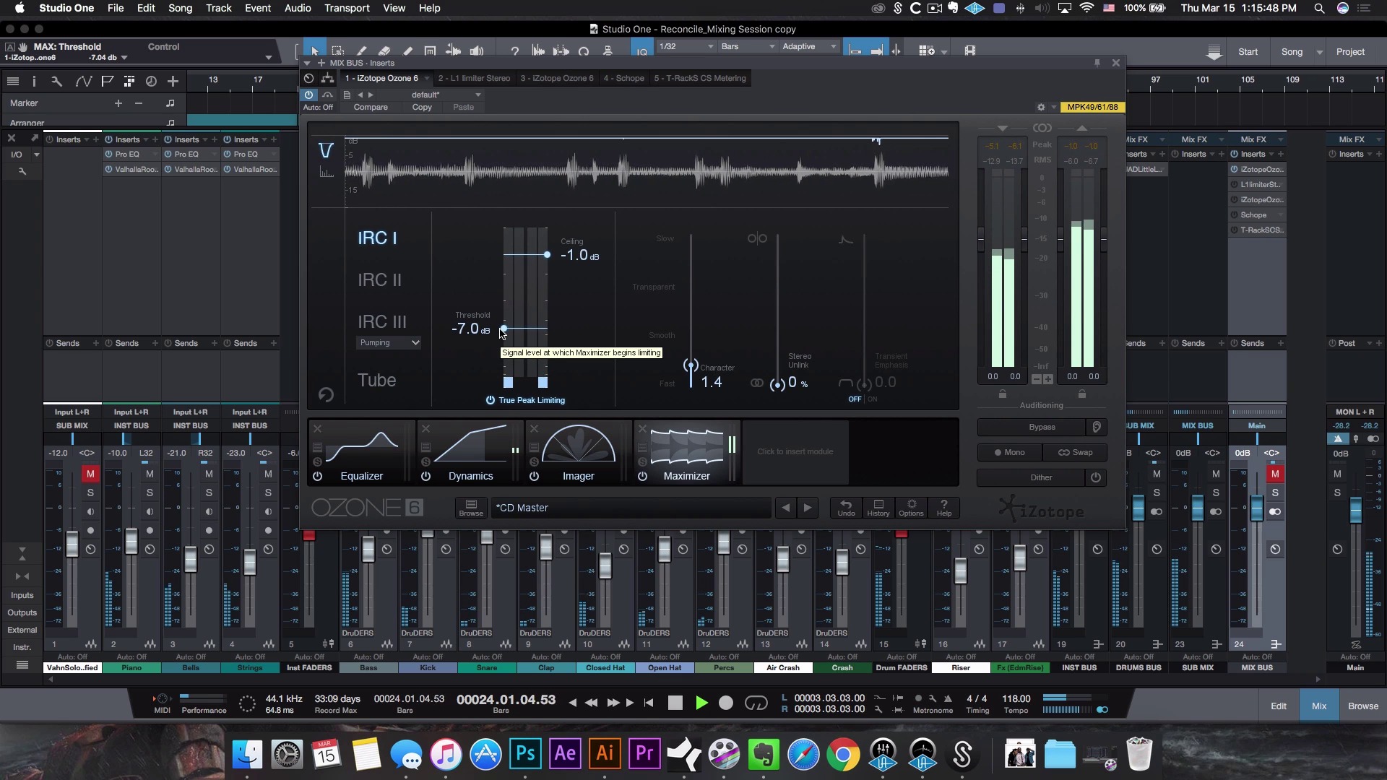
drag(503, 333, 504, 324)
key(space)
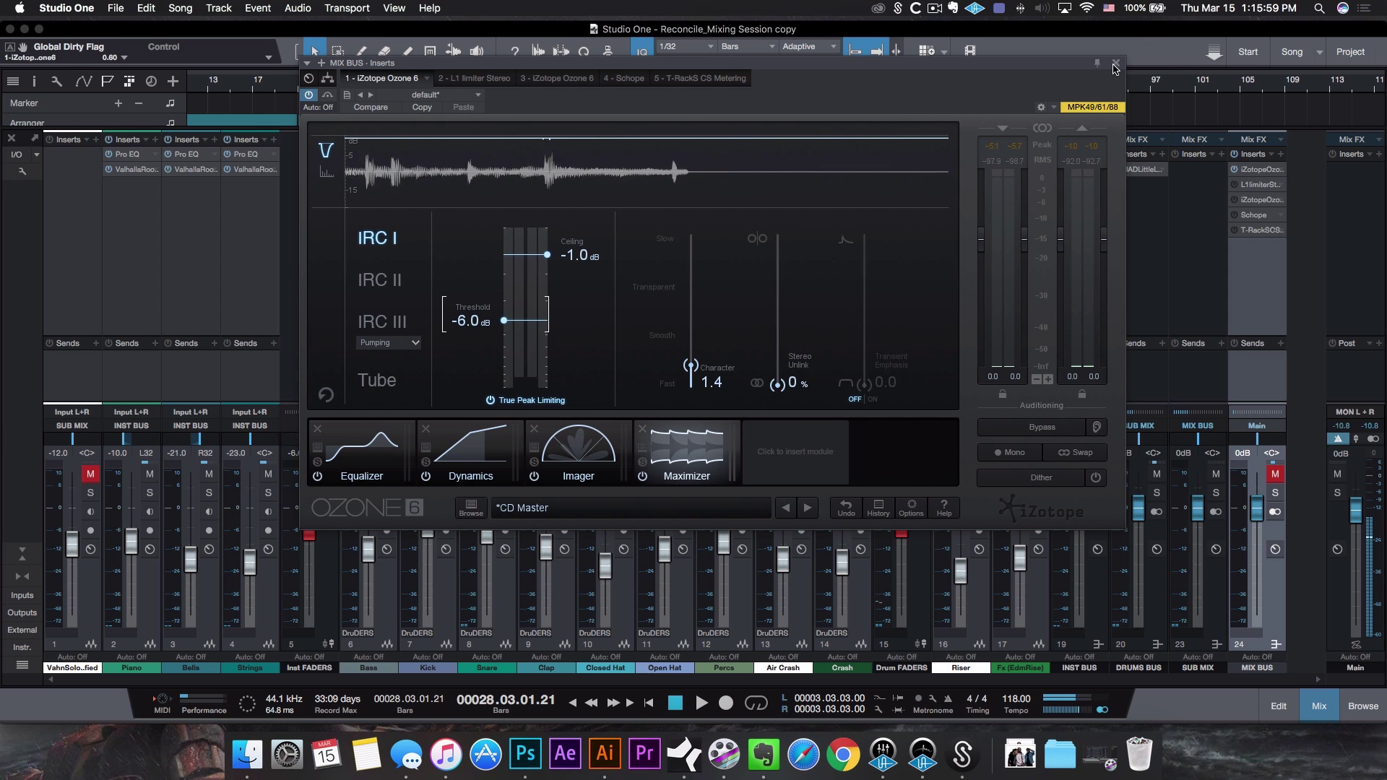
click(1116, 64)
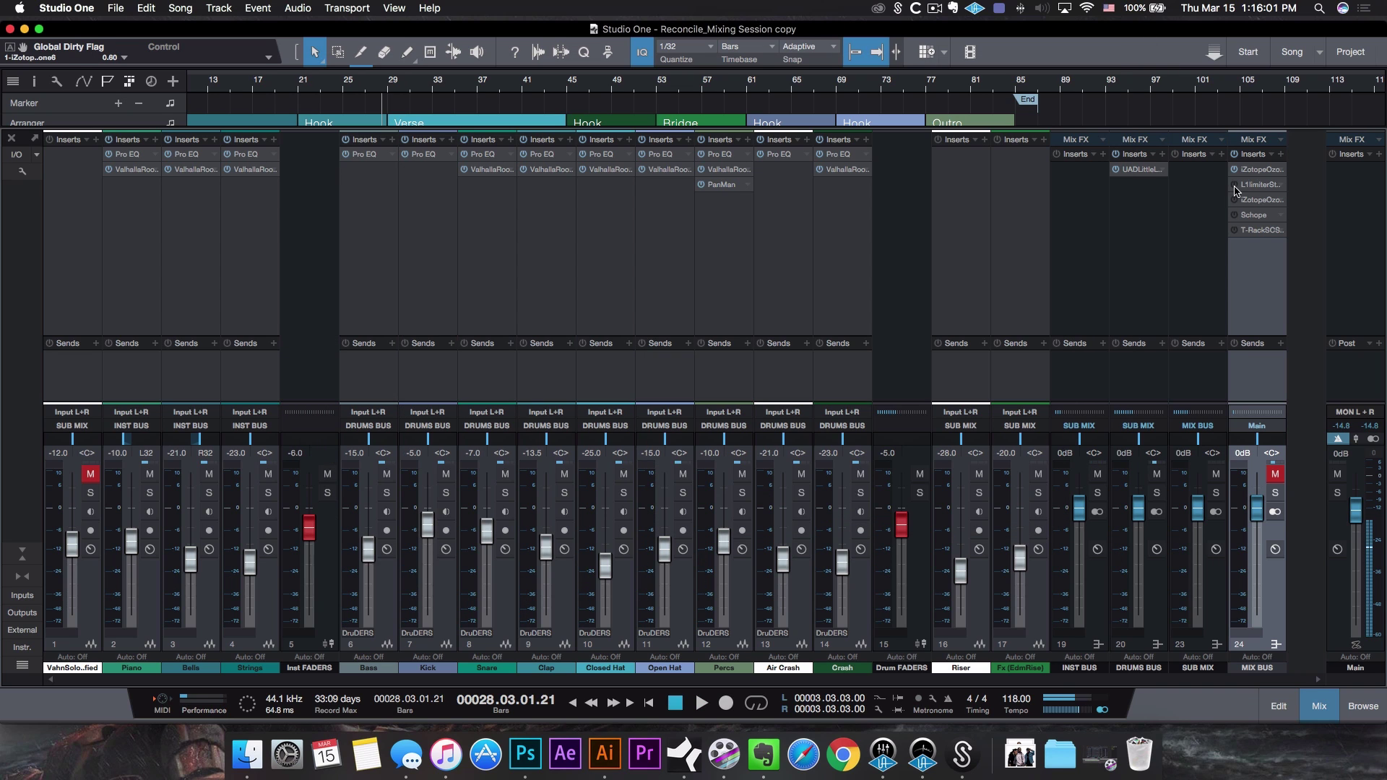
Step: Open the L1 limiter Stereo insert on the MIX BUS and move its window clear of the channel faders
click(1255, 186)
drag(703, 135, 660, 64)
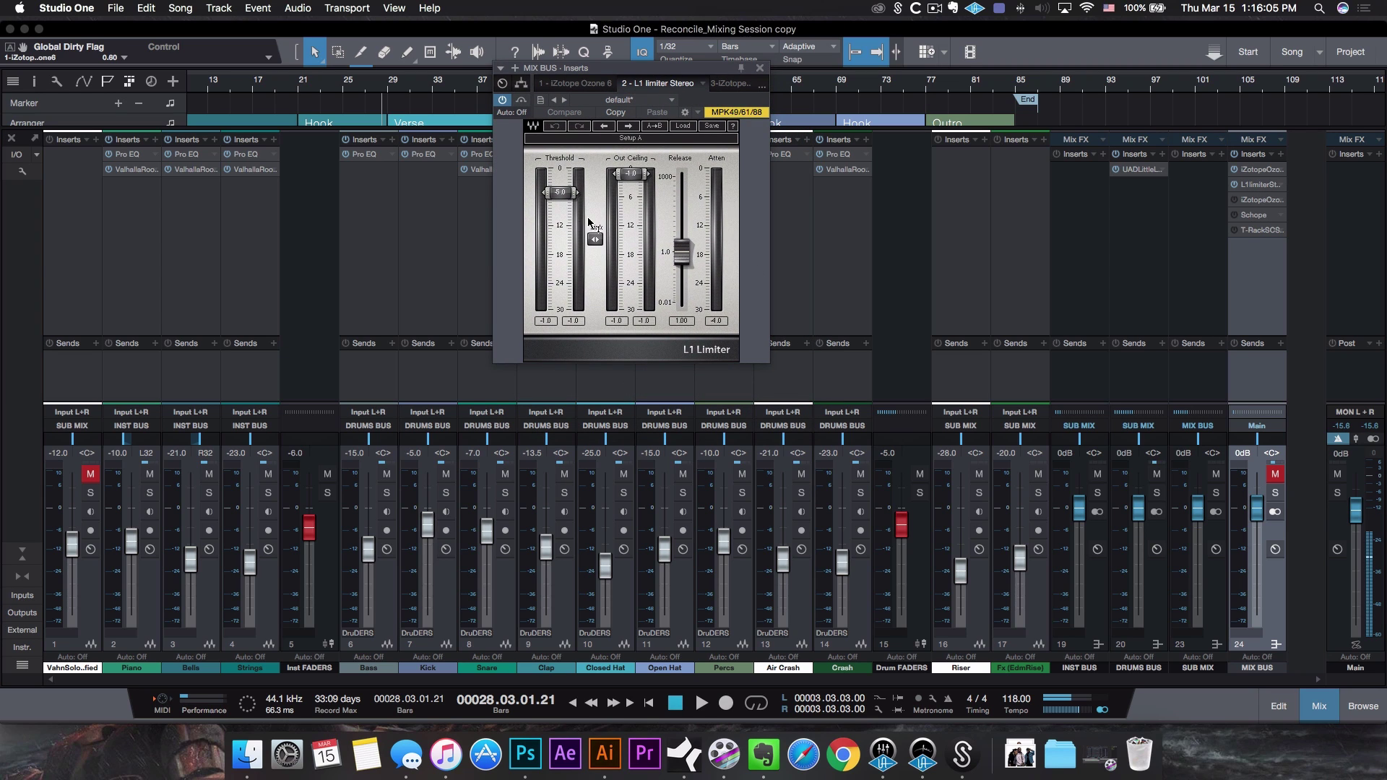